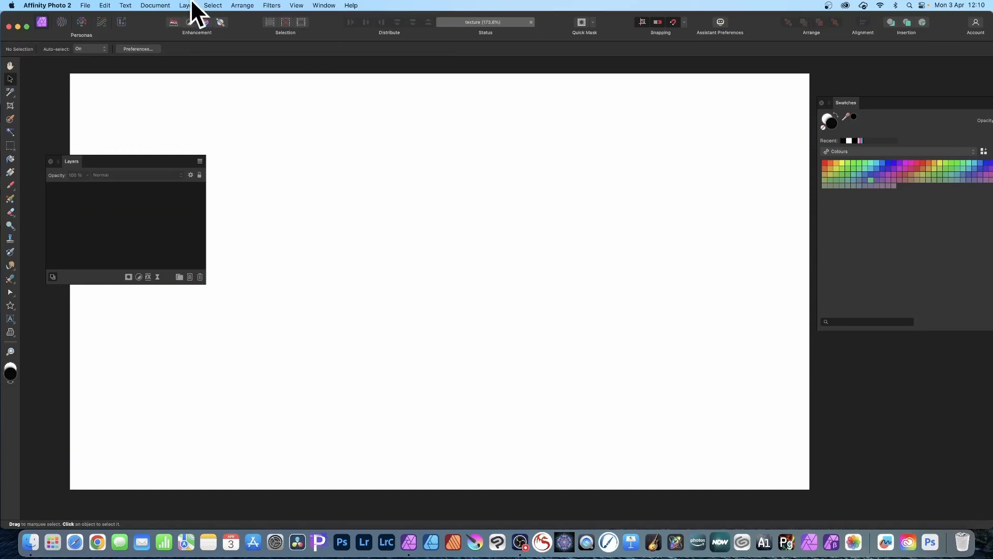
# Step: Create a new pattern layer with a 400 px by 400 px tile
pyautogui.click(187, 6)
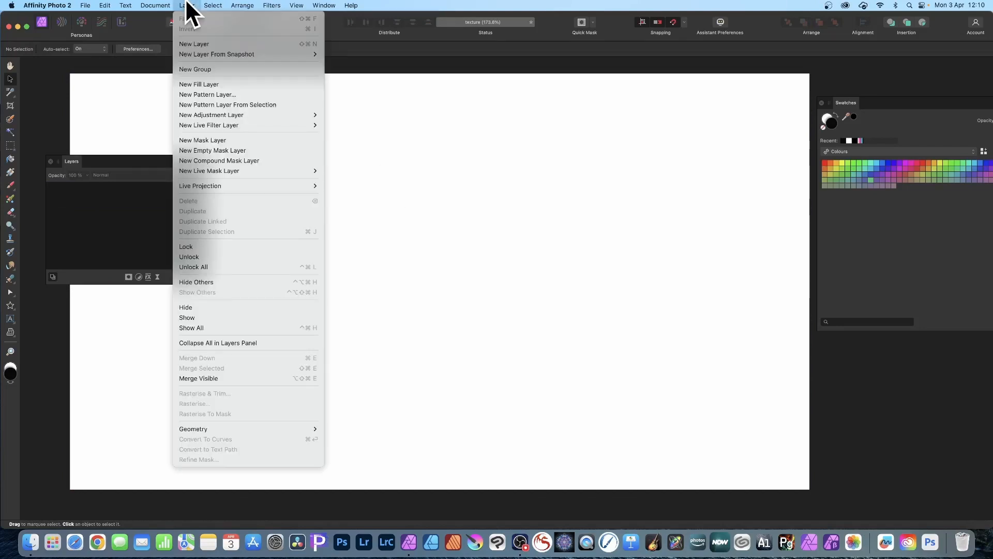
pyautogui.click(213, 95)
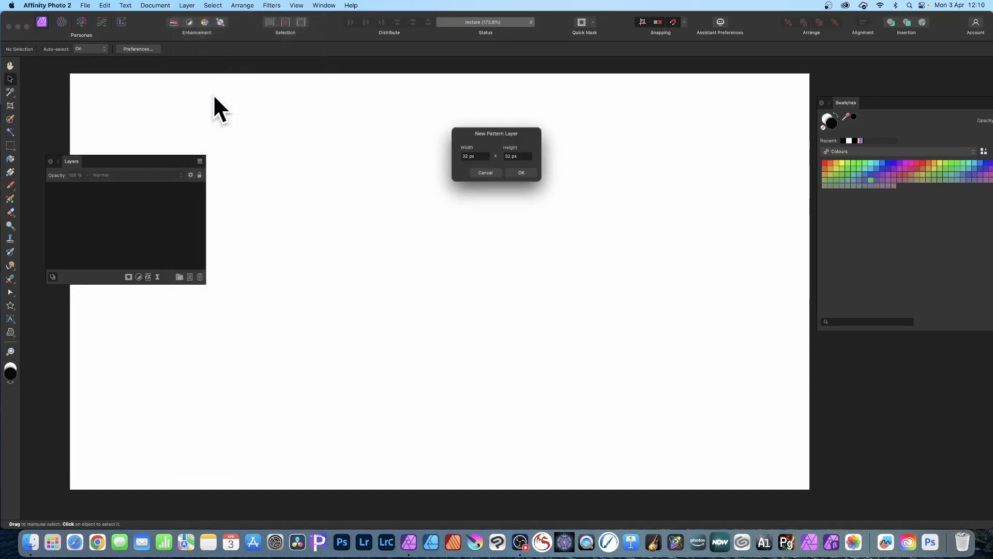
pyautogui.click(480, 156)
pyautogui.write('400')
pyautogui.press('Tab')
pyautogui.write('400')
pyautogui.click(521, 173)
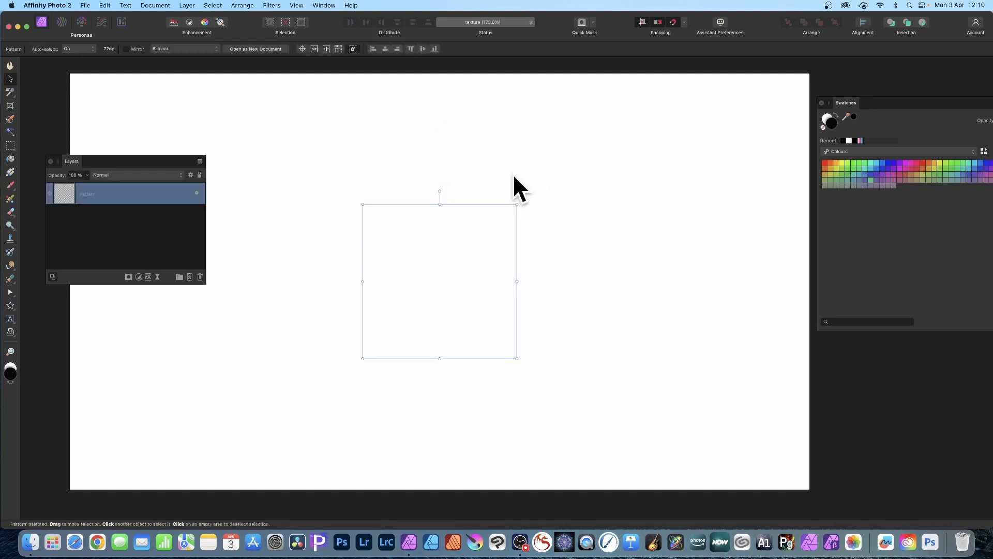
# Step: Fill the pattern tile with a diagonal white-to-black linear gradient and insert a pink colour stop at 31%
pyautogui.click(10, 172)
pyautogui.moveTo(370, 219); pyautogui.dragTo(472, 291)
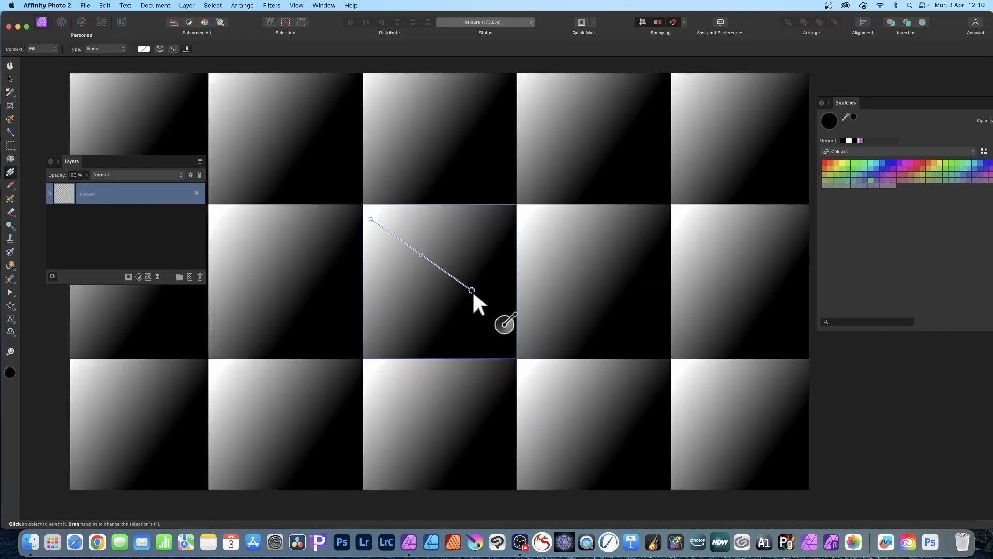
pyautogui.click(142, 48)
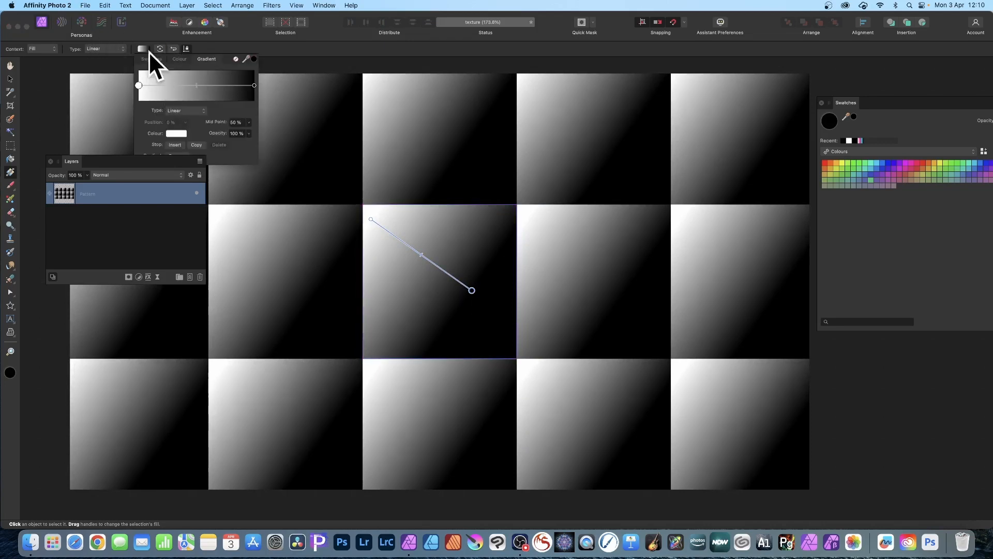
pyautogui.click(174, 85)
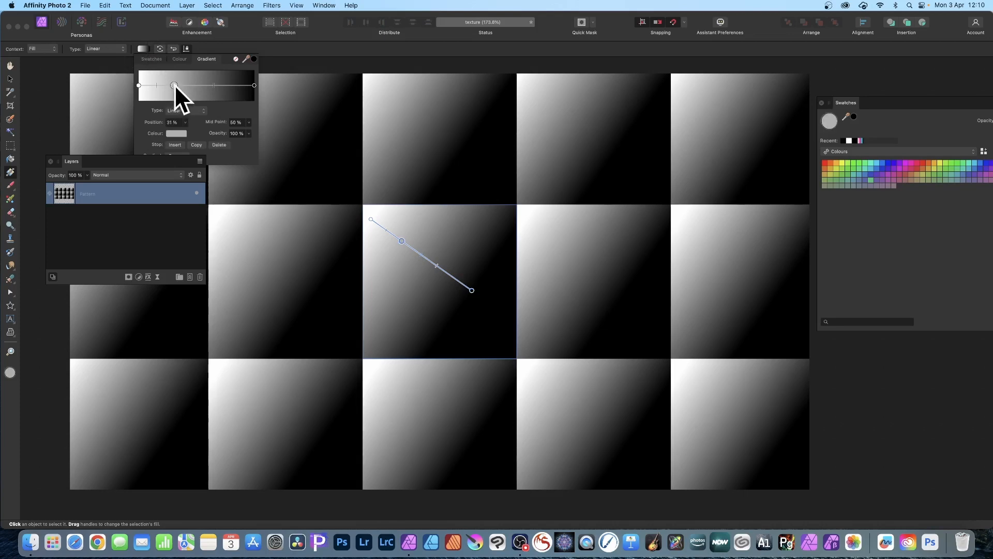
pyautogui.click(175, 133)
pyautogui.click(248, 222)
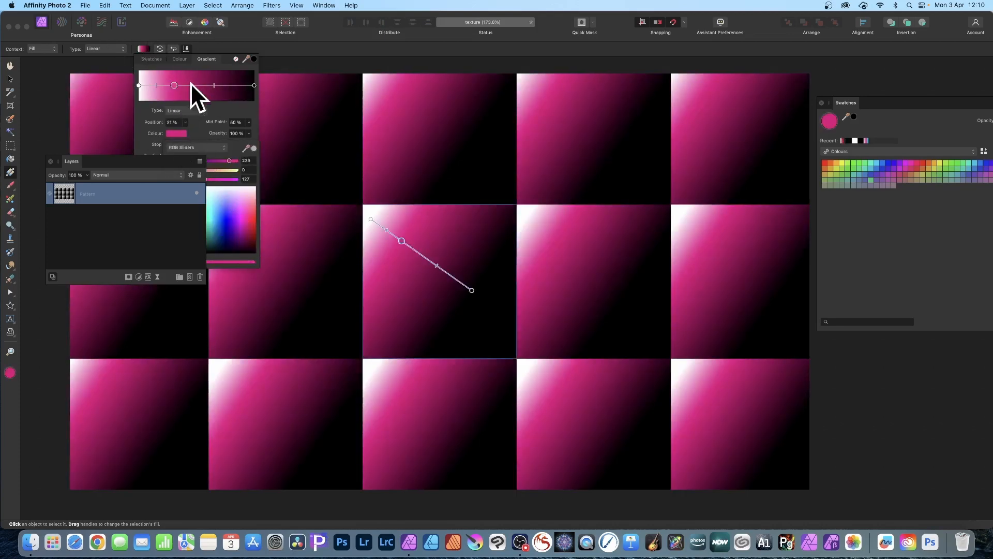
# Step: Insert another gradient stop at 80% and colour it light cyan
pyautogui.click(227, 85)
pyautogui.click(231, 84)
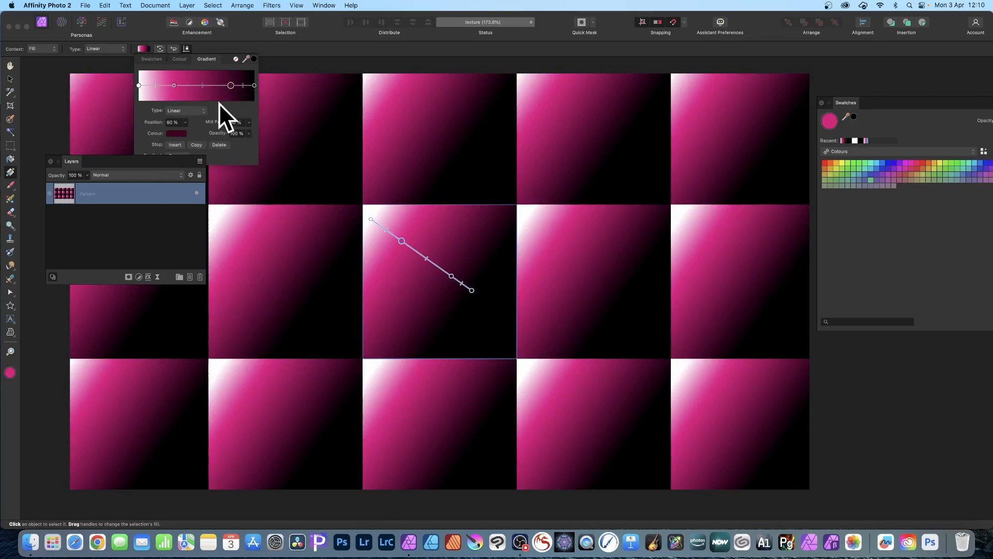
pyautogui.click(173, 132)
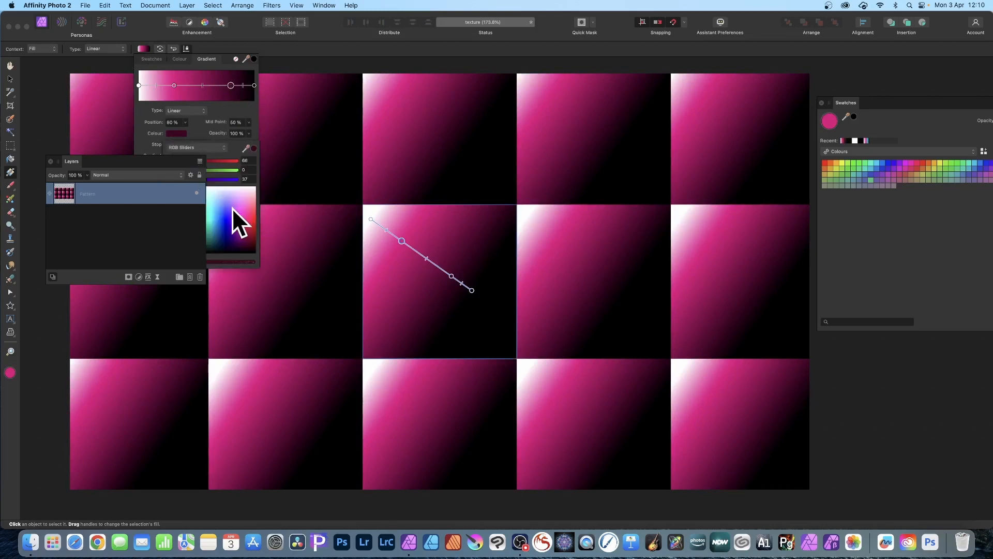
pyautogui.moveTo(231, 208)
pyautogui.mouseDown()
pyautogui.moveTo(220, 214)
pyautogui.moveTo(213, 205)
pyautogui.mouseUp()
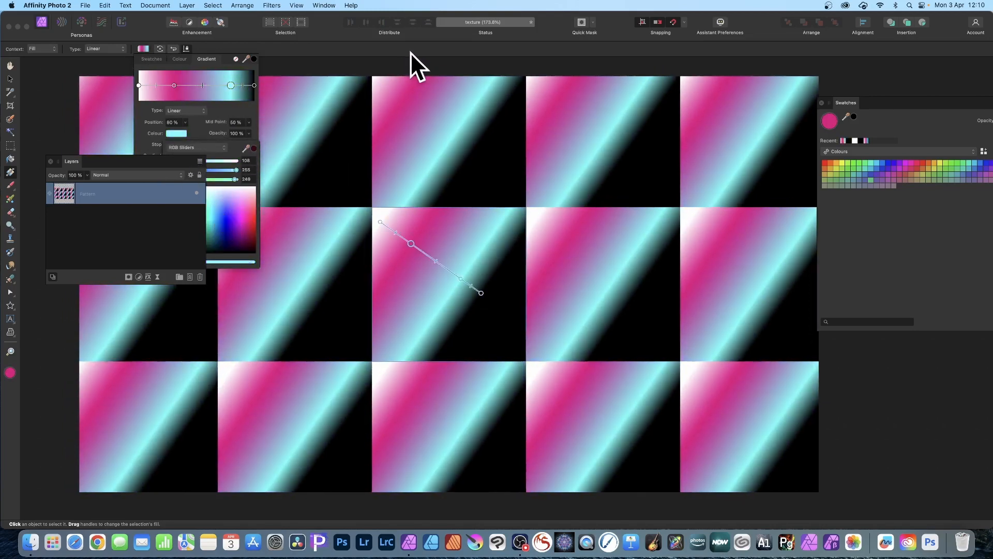
pyautogui.click(411, 50)
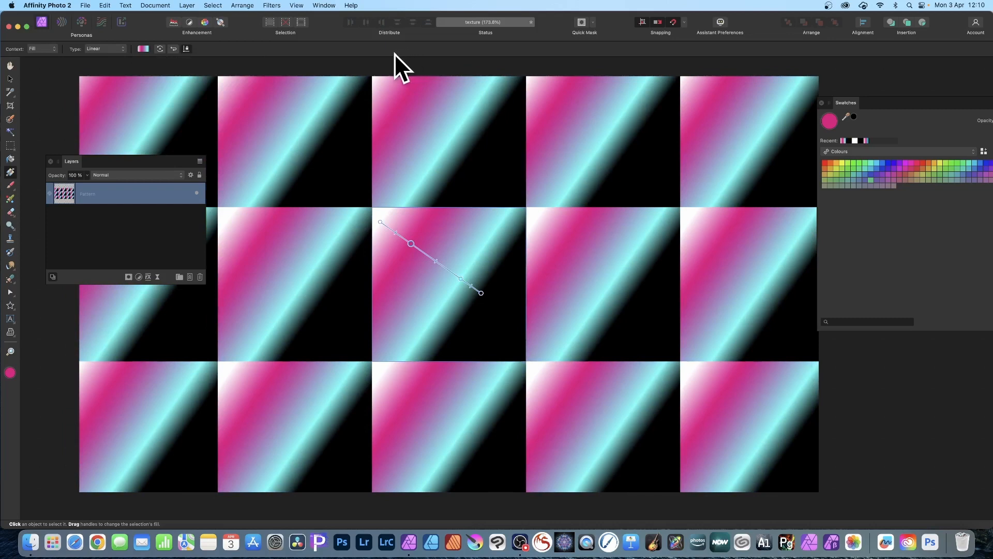
# Step: Mirror the pattern tile and scale it down to about one eighth of its size for small repeating diamonds
pyautogui.click(9, 79)
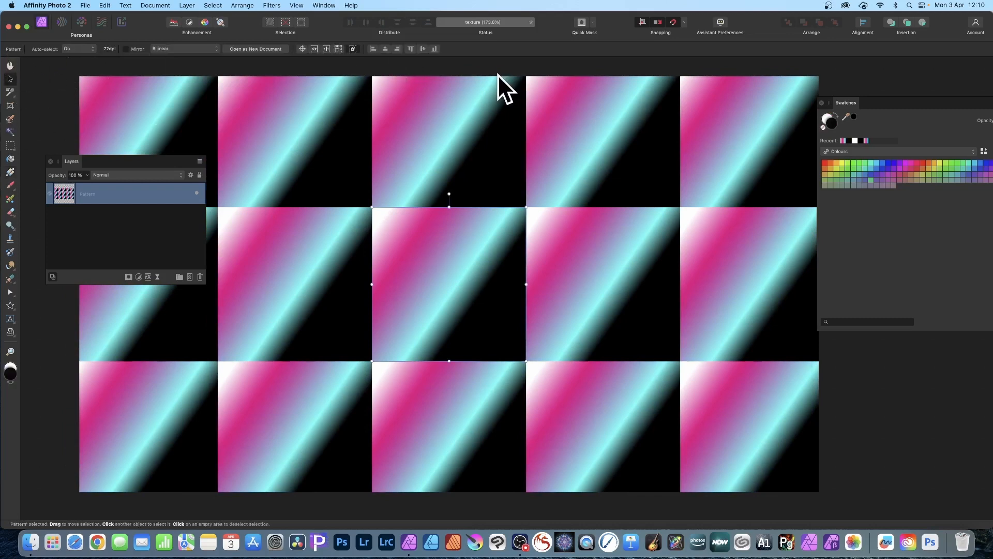
pyautogui.click(125, 48)
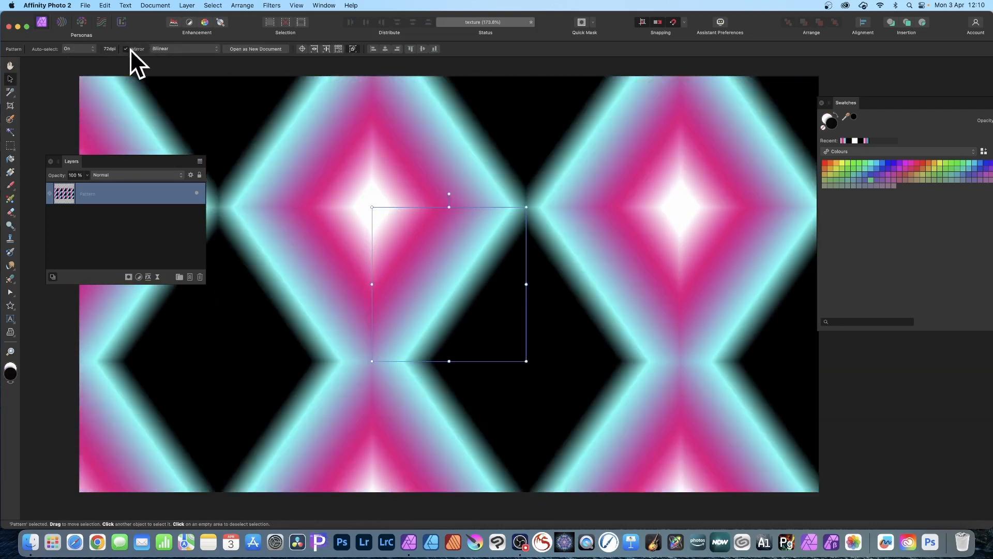
pyautogui.moveTo(372, 207); pyautogui.dragTo(511, 337)
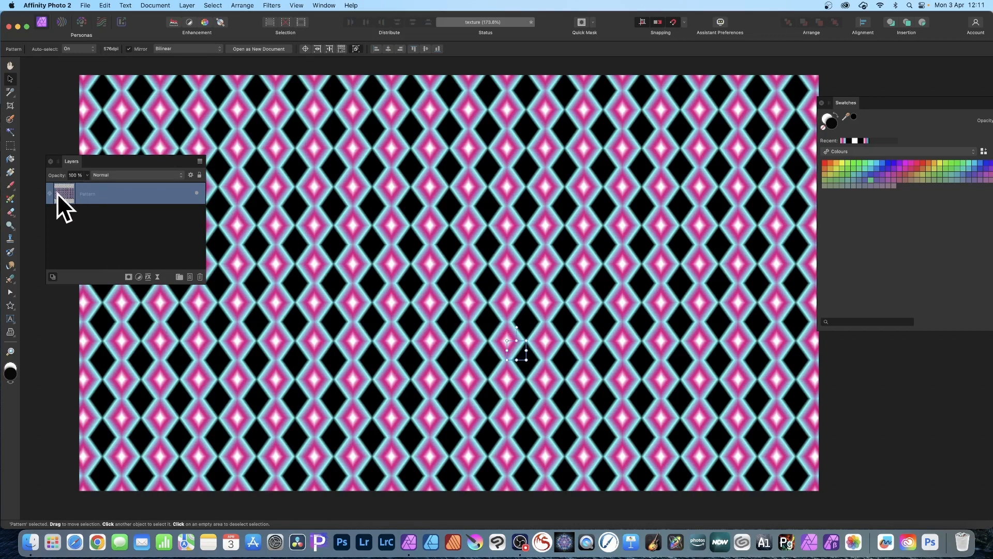
# Step: Add a mask to the pattern layer and fill it with custom black at 100% opacity
pyautogui.click(129, 277)
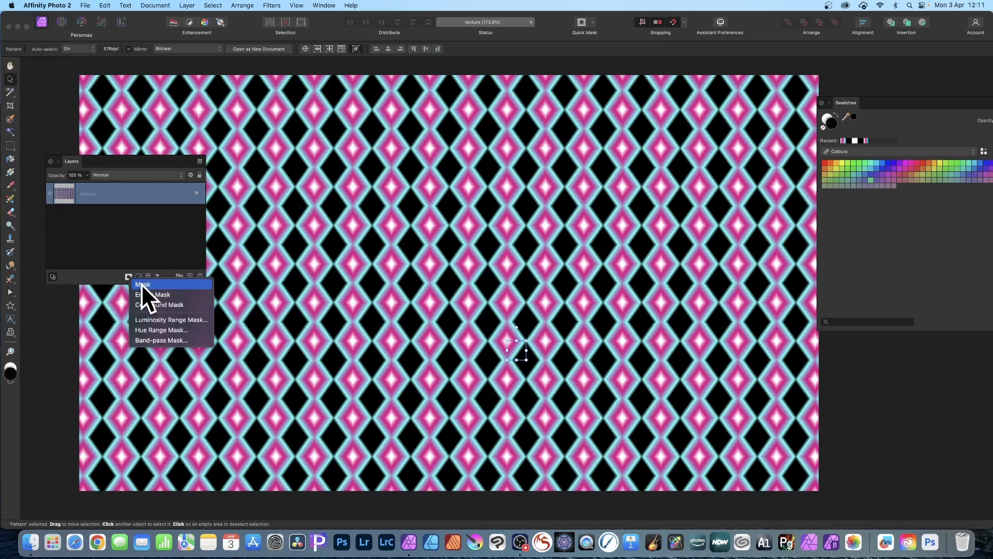
pyautogui.click(142, 283)
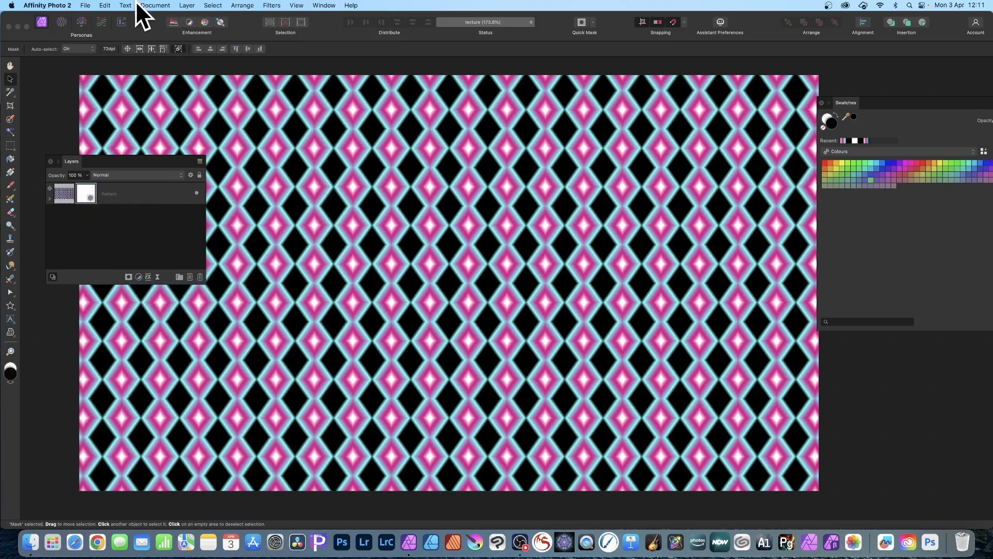
pyautogui.click(105, 5)
pyautogui.click(112, 130)
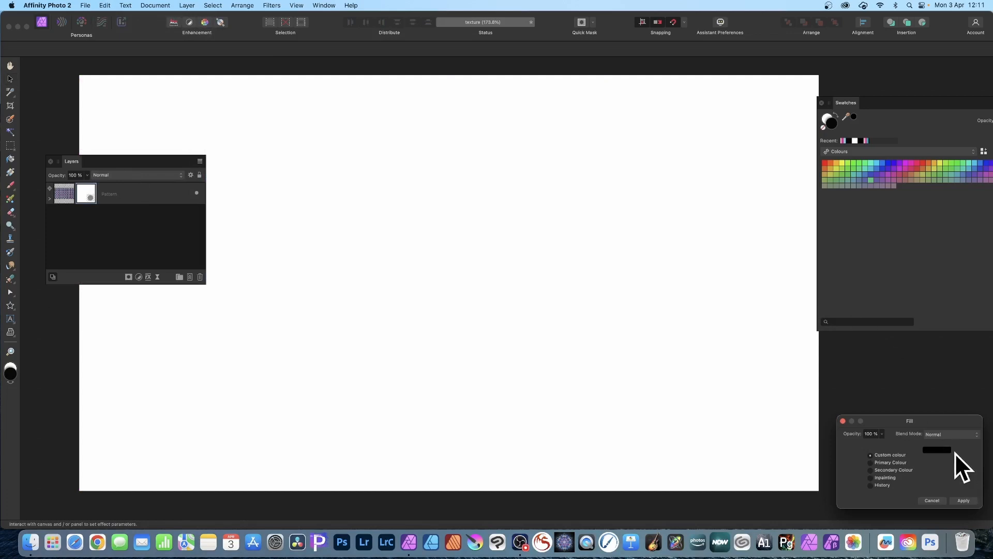
pyautogui.moveTo(921, 421); pyautogui.dragTo(445, 177)
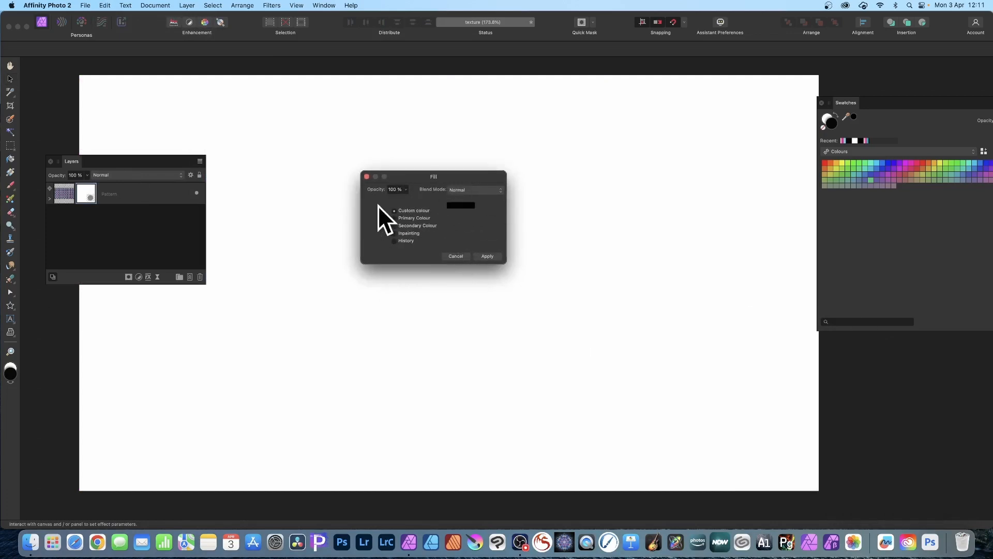
pyautogui.click(491, 255)
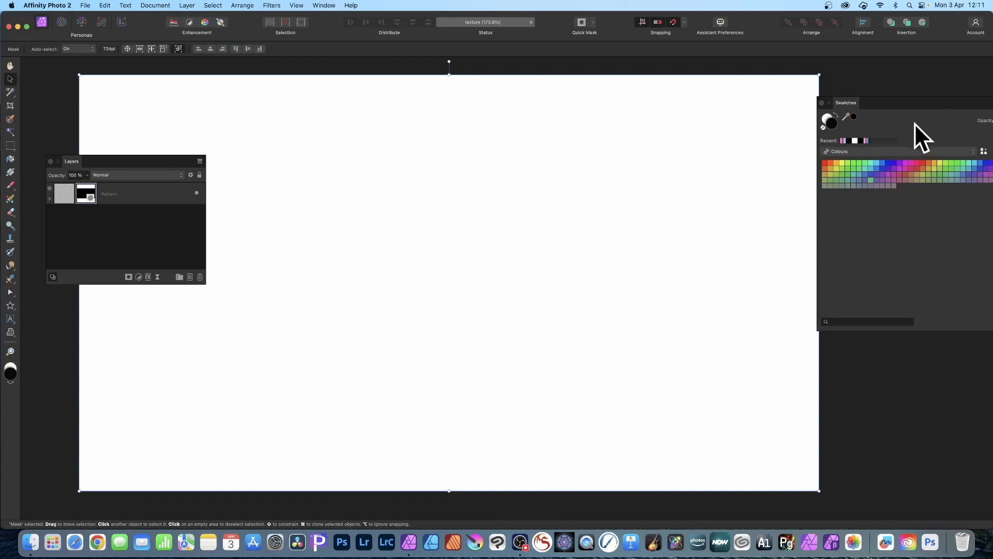
# Step: Paint scattered patches on the mask in white with the speckled Paint Brush to reveal parts of the diamond pattern
pyautogui.click(855, 138)
pyautogui.click(10, 185)
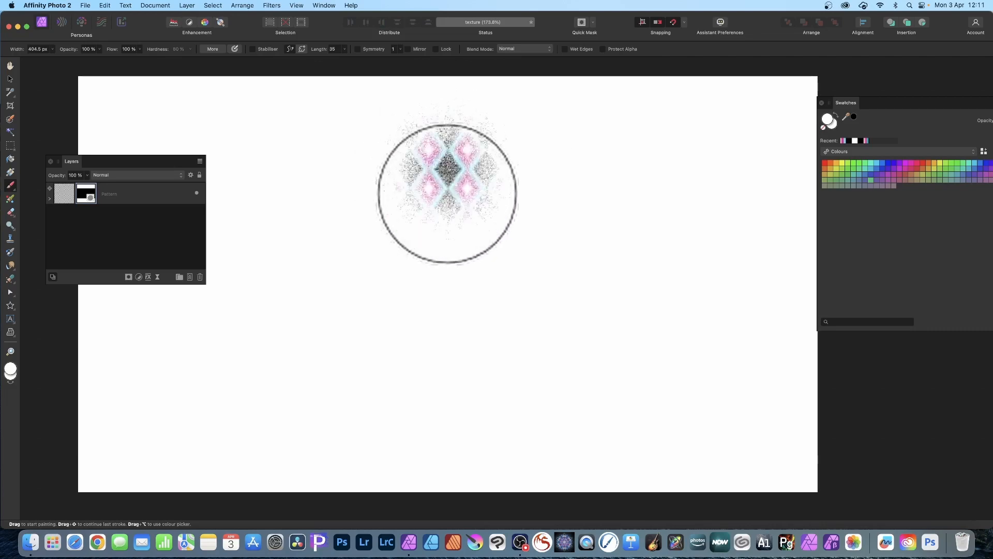
pyautogui.moveTo(456, 191); pyautogui.dragTo(331, 315)
pyautogui.moveTo(644, 280)
pyautogui.mouseDown()
pyautogui.moveTo(568, 430)
pyautogui.moveTo(712, 199)
pyautogui.moveTo(529, 329)
pyautogui.moveTo(552, 249)
pyautogui.moveTo(237, 276)
pyautogui.moveTo(278, 233)
pyautogui.moveTo(279, 171)
pyautogui.moveTo(215, 155)
pyautogui.mouseUp()
pyautogui.click(145, 393)
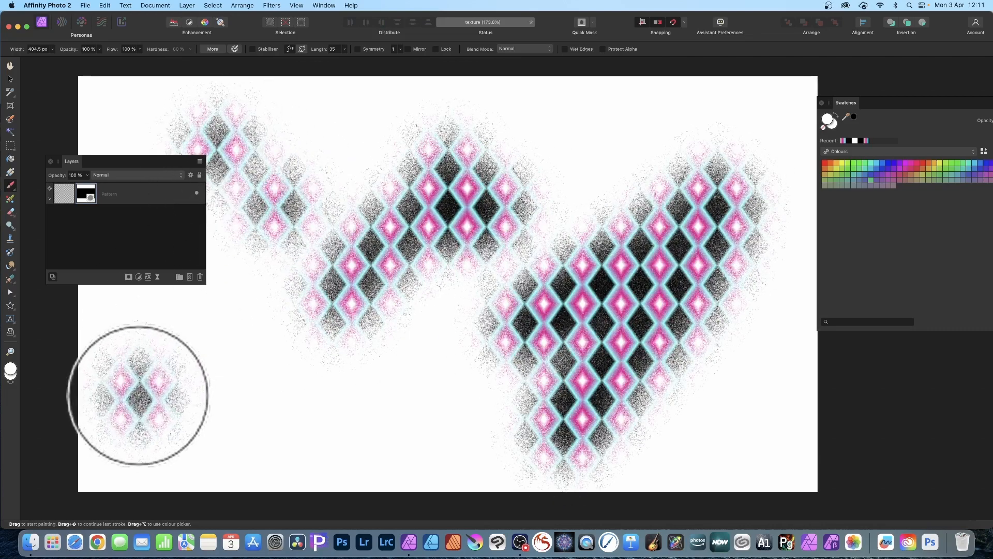
pyautogui.click(368, 421)
pyautogui.click(559, 201)
pyautogui.press('super+z')
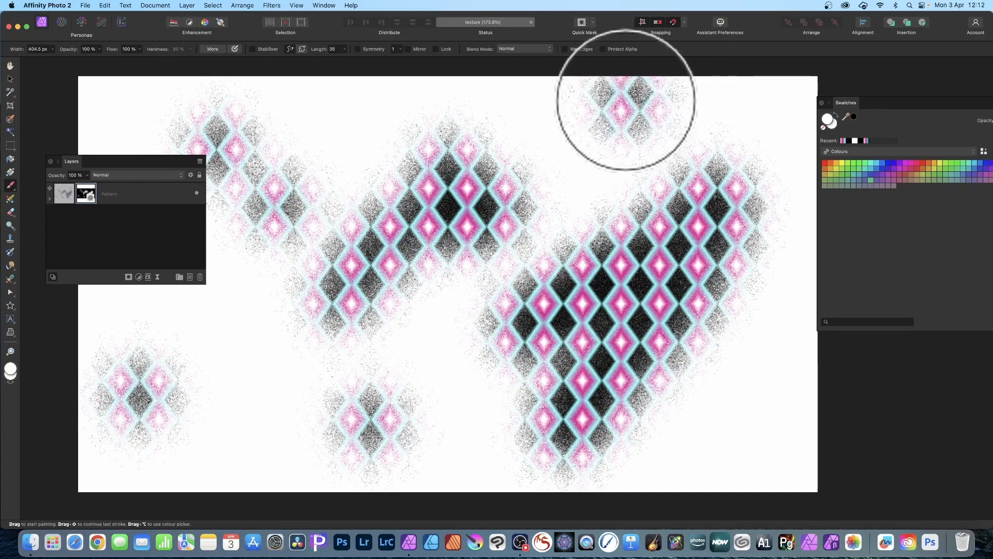
pyautogui.hscroll(-1, 625, 100)
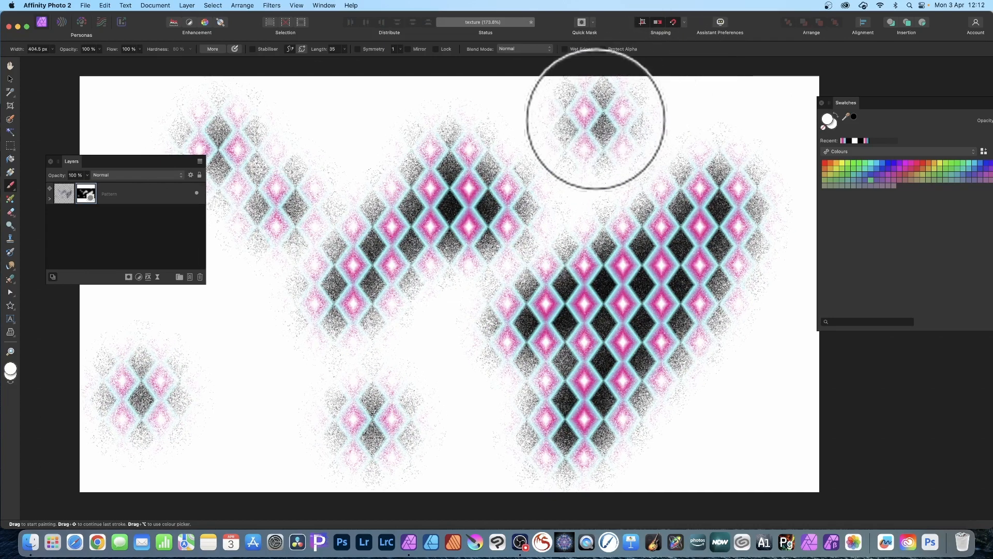
pyautogui.press('super+z')
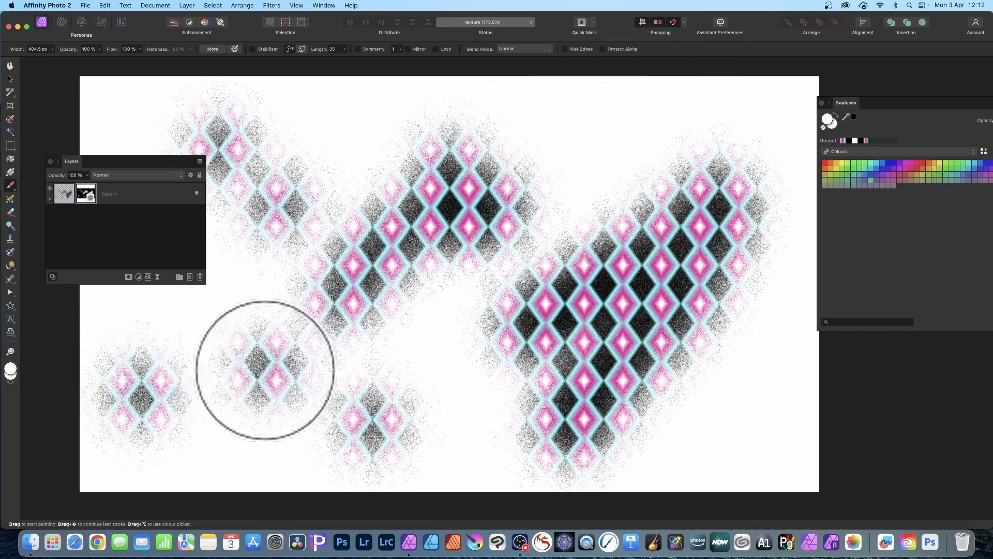
pyautogui.click(261, 370)
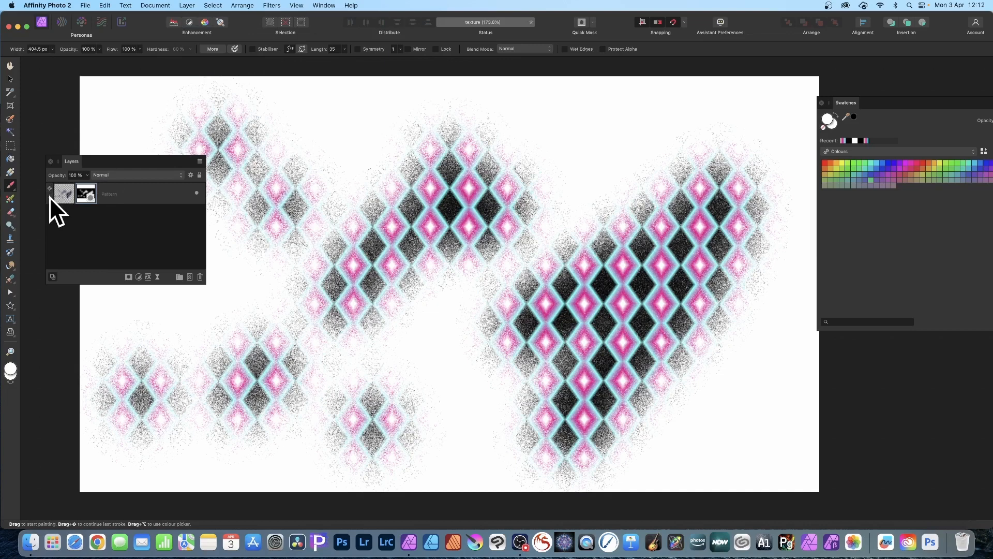
# Step: Apply a 3D layer effect to the pattern layer with a 4.8 px radius and the S-curve standard profile
pyautogui.click(49, 198)
pyautogui.click(62, 193)
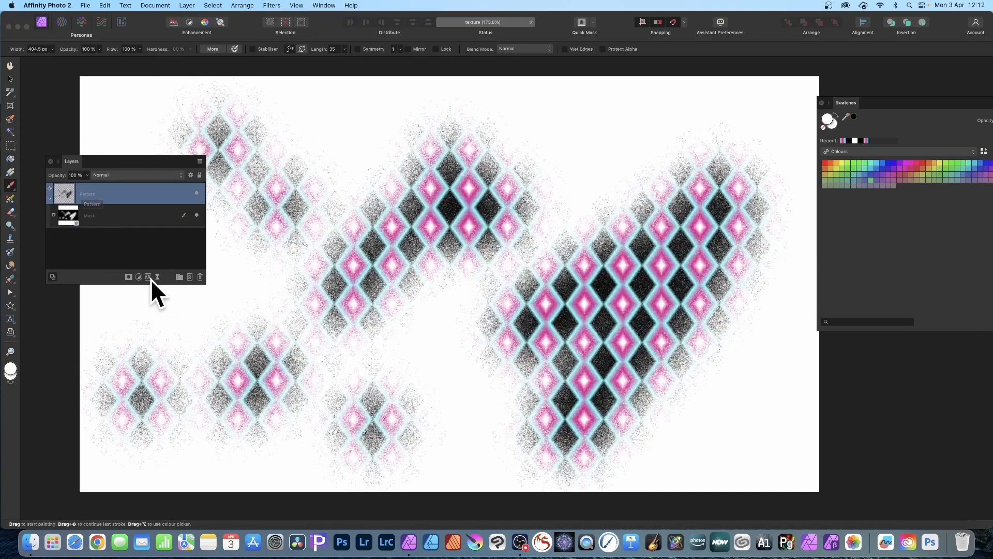
pyautogui.click(148, 276)
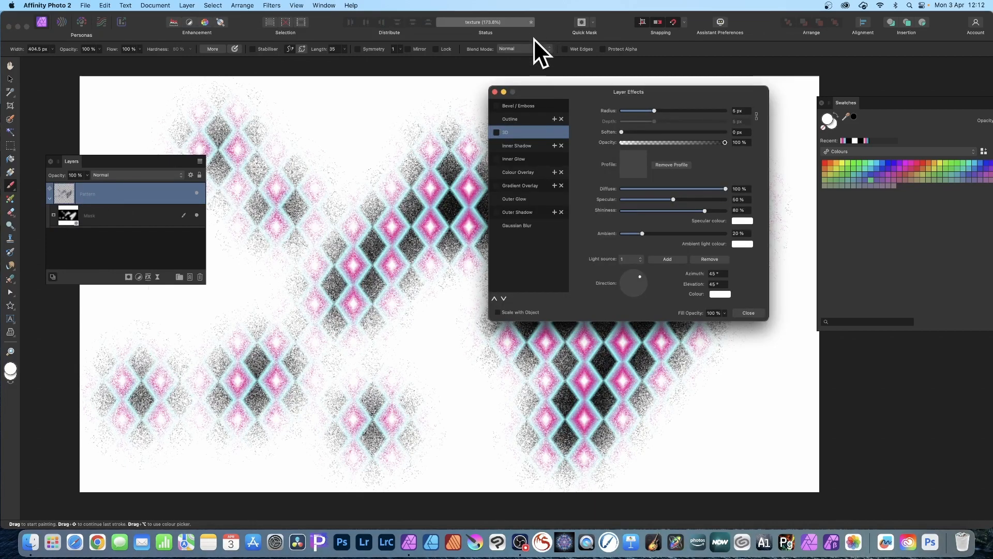
pyautogui.click(497, 132)
pyautogui.moveTo(657, 110)
pyautogui.mouseDown()
pyautogui.moveTo(665, 109)
pyautogui.moveTo(654, 109)
pyautogui.mouseUp()
pyautogui.click(638, 165)
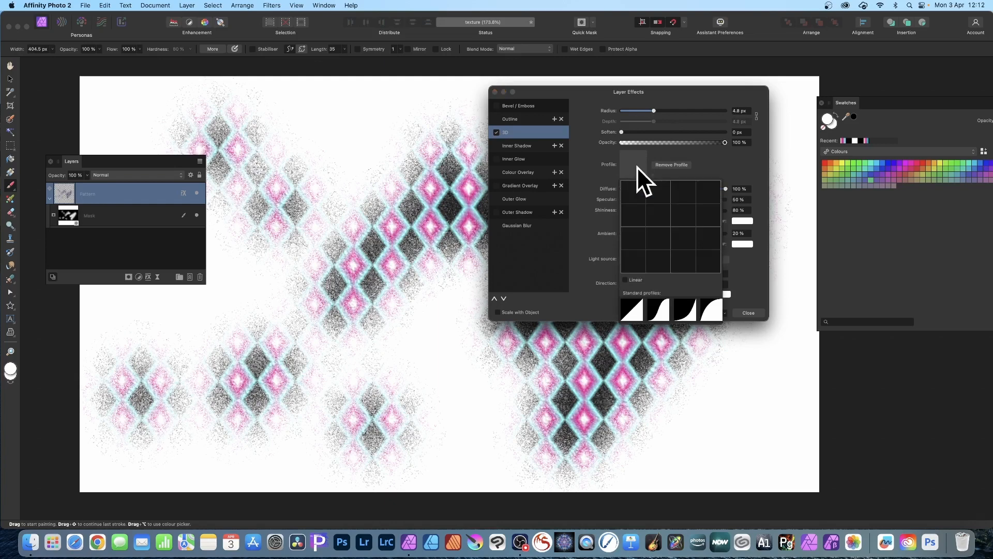
pyautogui.click(662, 305)
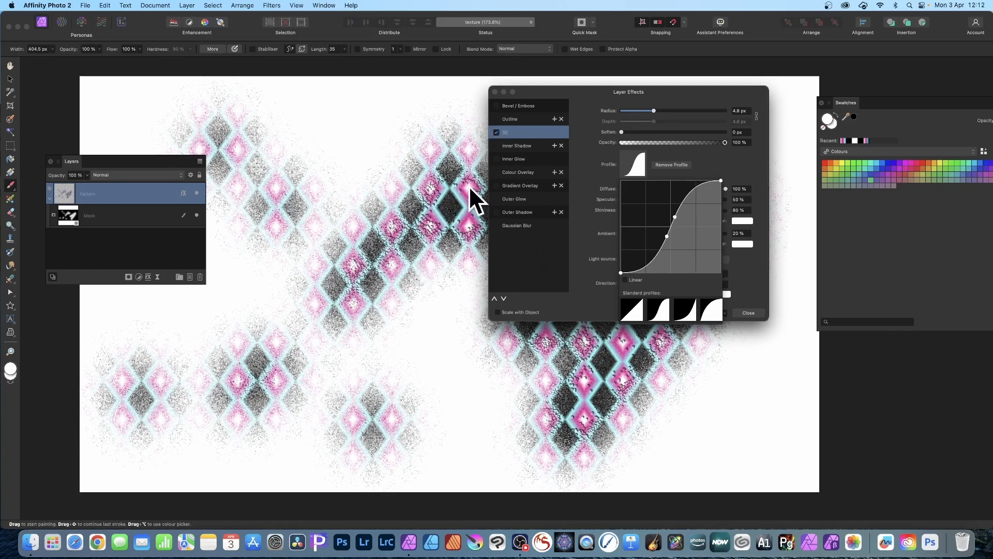
# Step: Set the 3D effect's radius to 8.1 px and close the layer effects
pyautogui.click(658, 110)
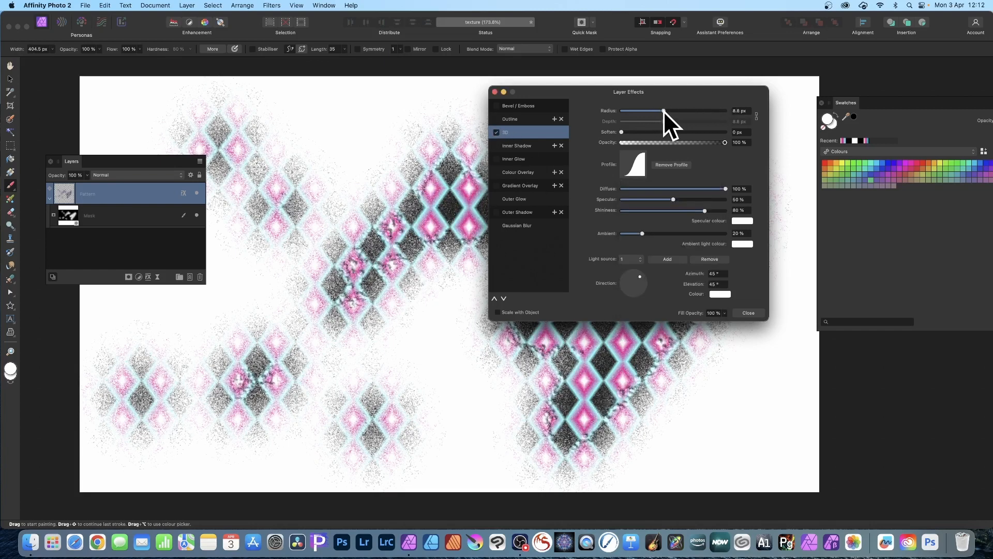
pyautogui.moveTo(663, 111)
pyautogui.mouseDown()
pyautogui.moveTo(651, 110)
pyautogui.moveTo(662, 110)
pyautogui.mouseUp()
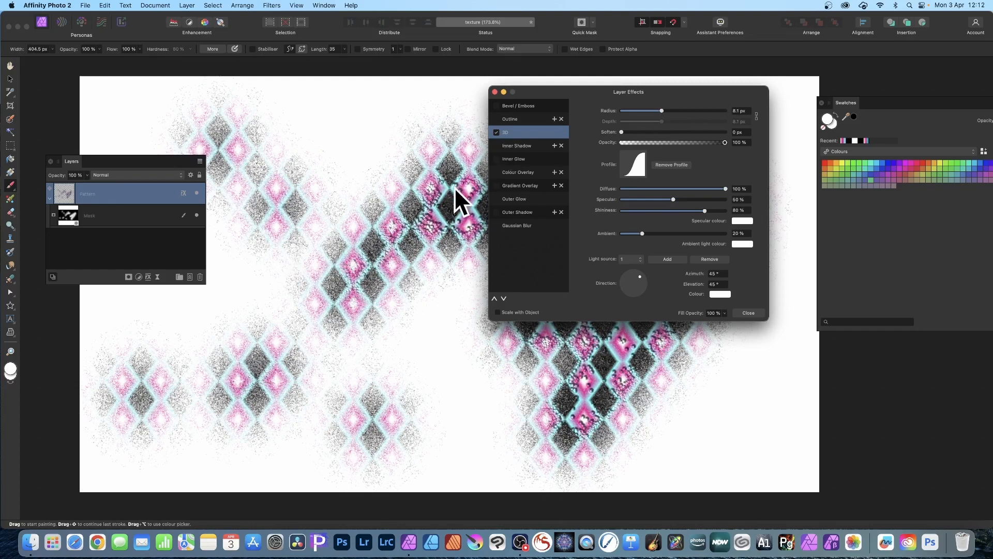
pyautogui.click(754, 313)
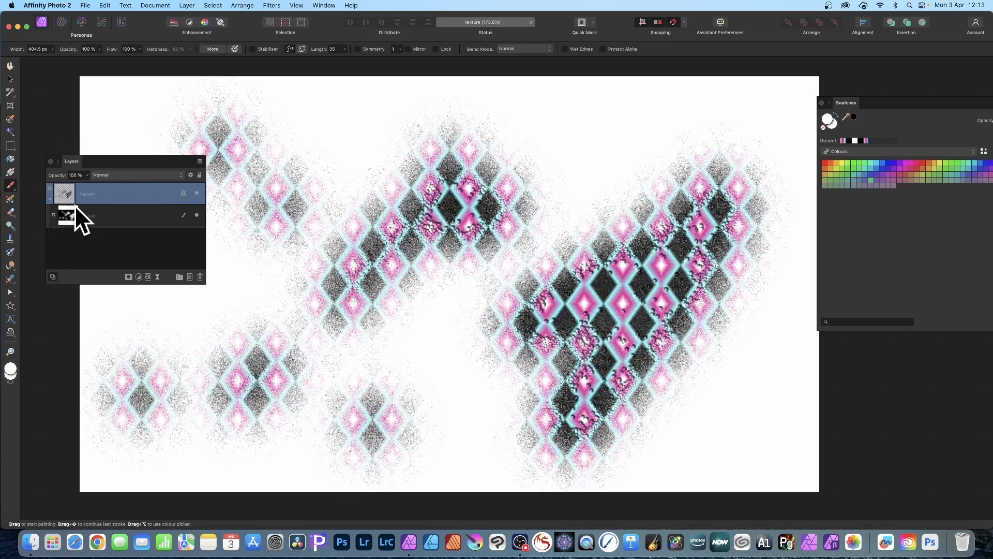
pyautogui.click(88, 215)
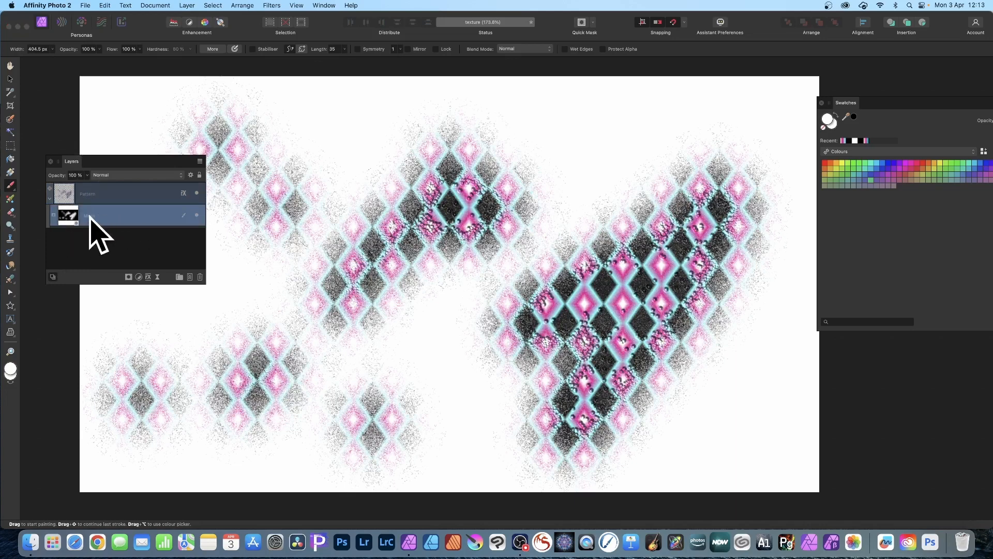
pyautogui.click(270, 5)
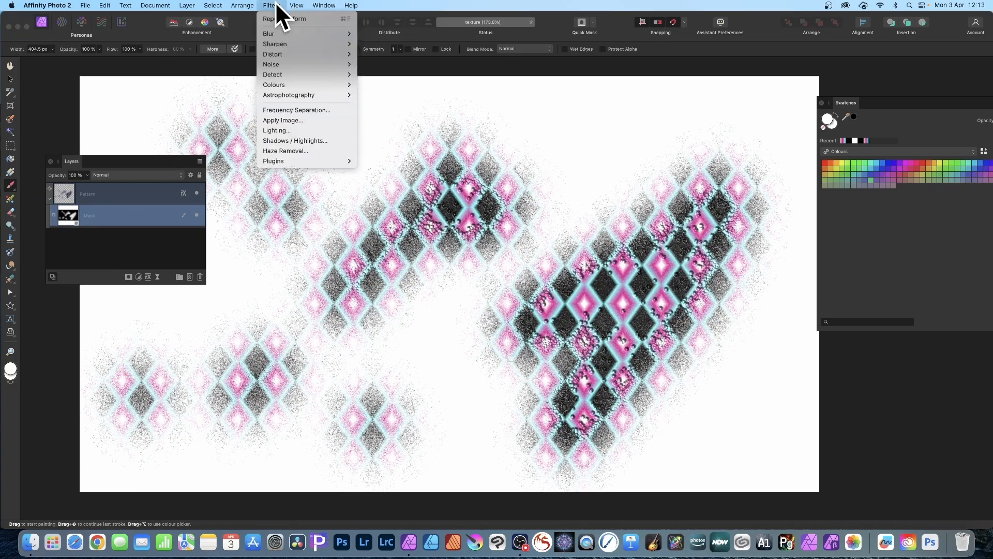
pyautogui.moveTo(282, 56)
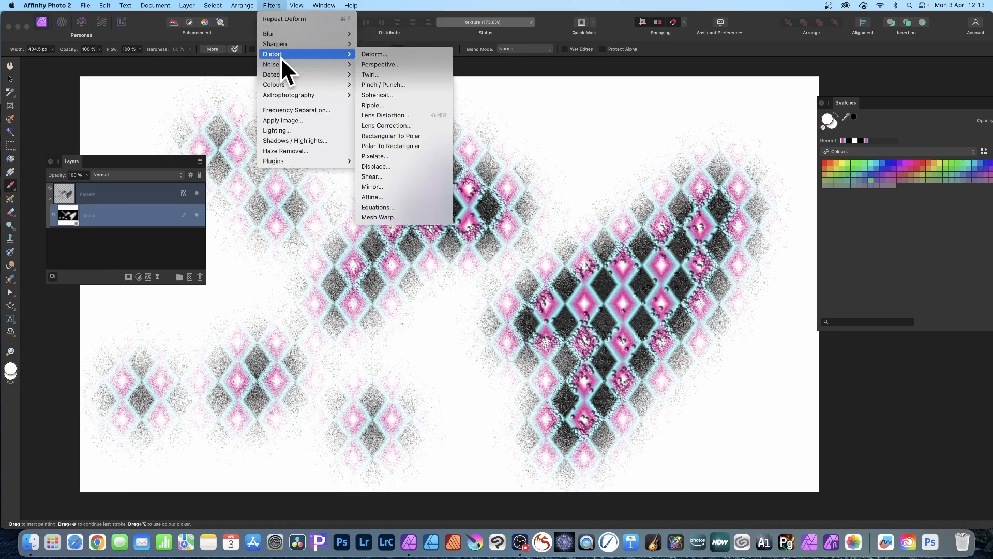
pyautogui.click(408, 52)
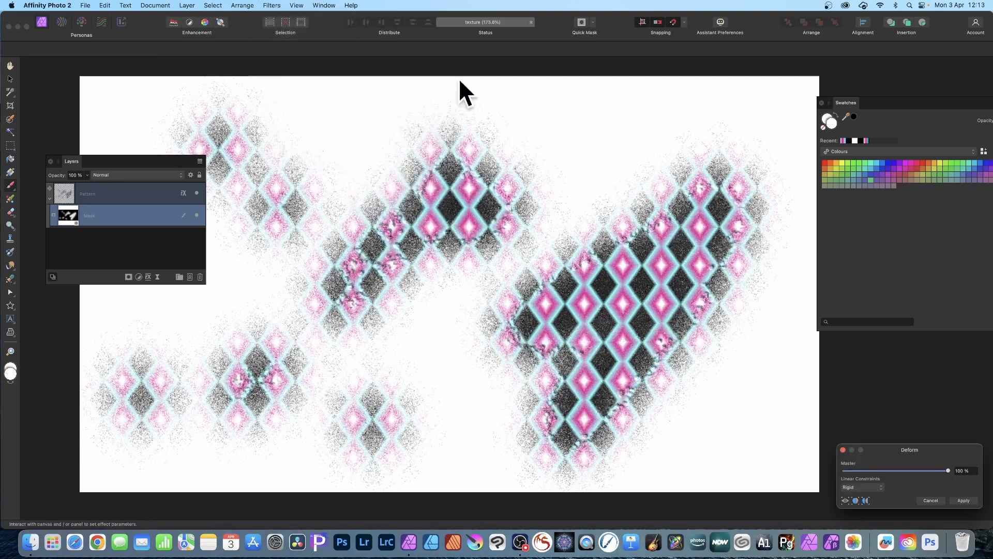
pyautogui.moveTo(921, 451); pyautogui.dragTo(502, 197)
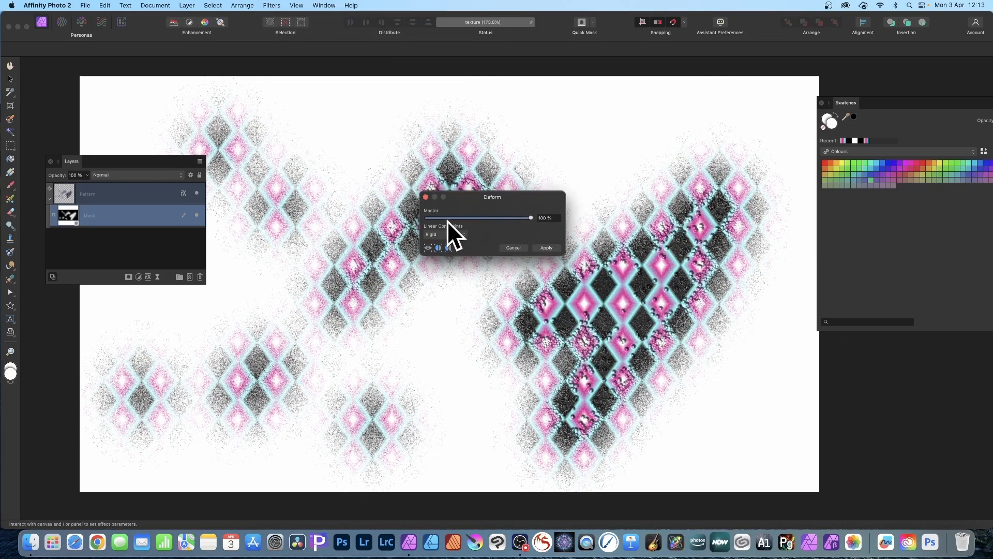
pyautogui.moveTo(322, 205); pyautogui.dragTo(501, 356)
pyautogui.click(644, 232)
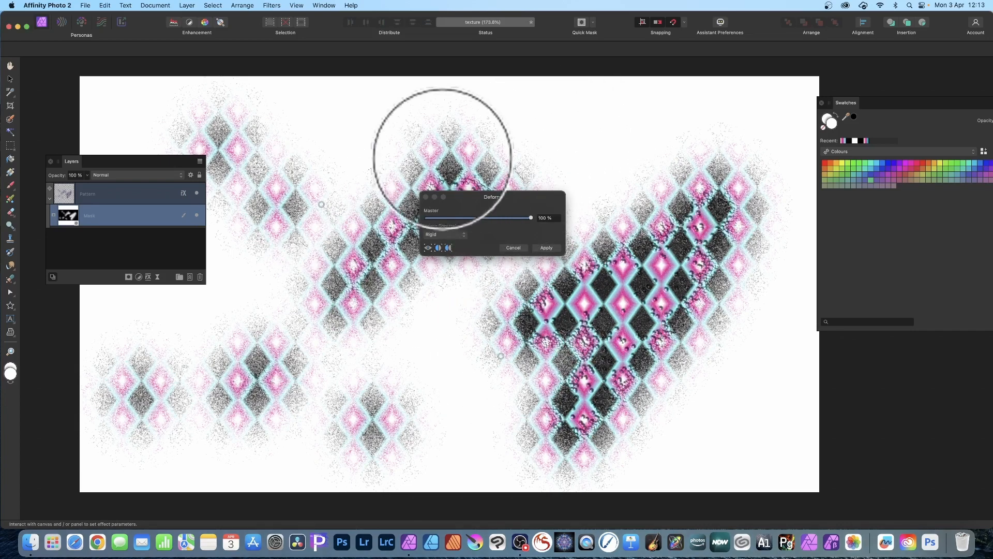
pyautogui.click(397, 132)
pyautogui.click(290, 307)
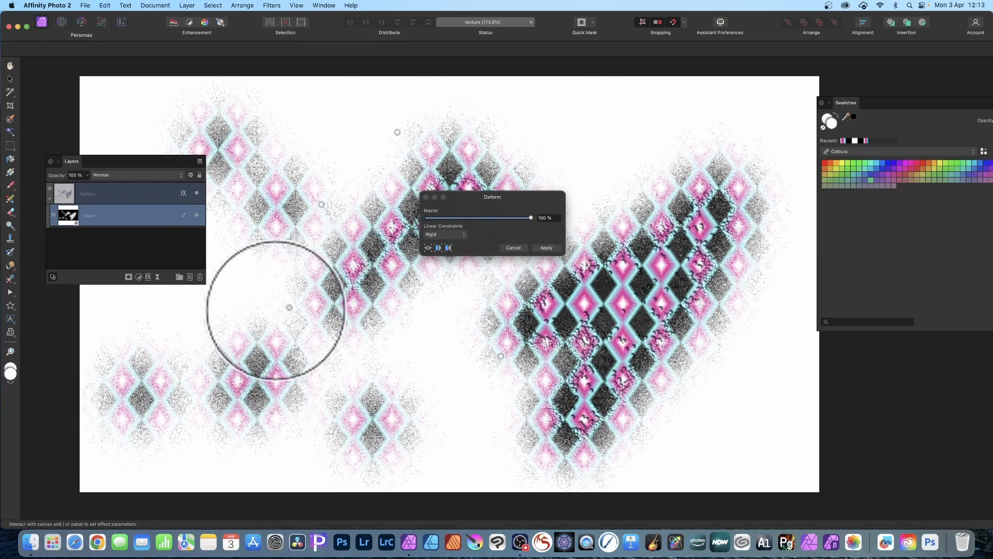
pyautogui.click(10, 79)
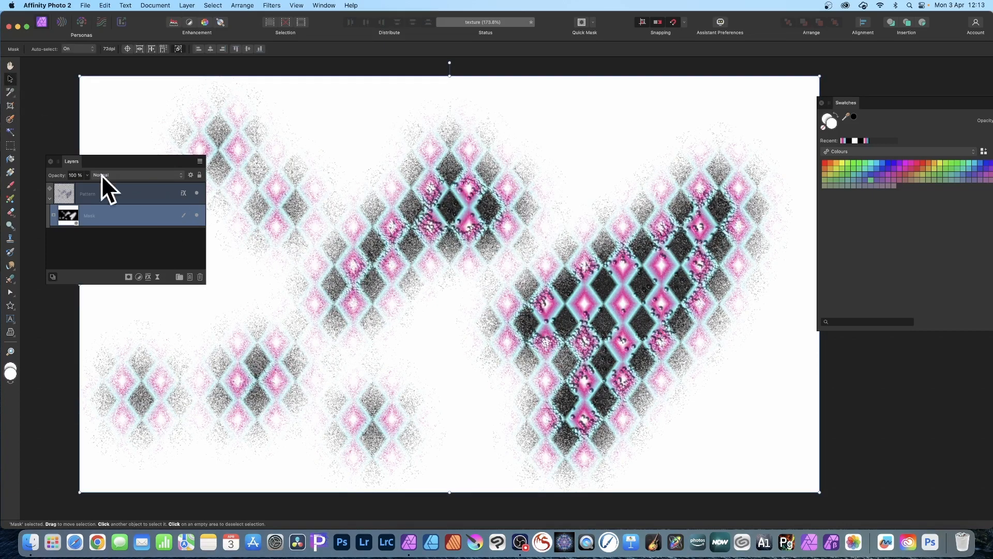
# Step: Try the Deform filter on the pattern layer itself, placing several pins and pulling one far up-left, then cancel it
pyautogui.click(122, 196)
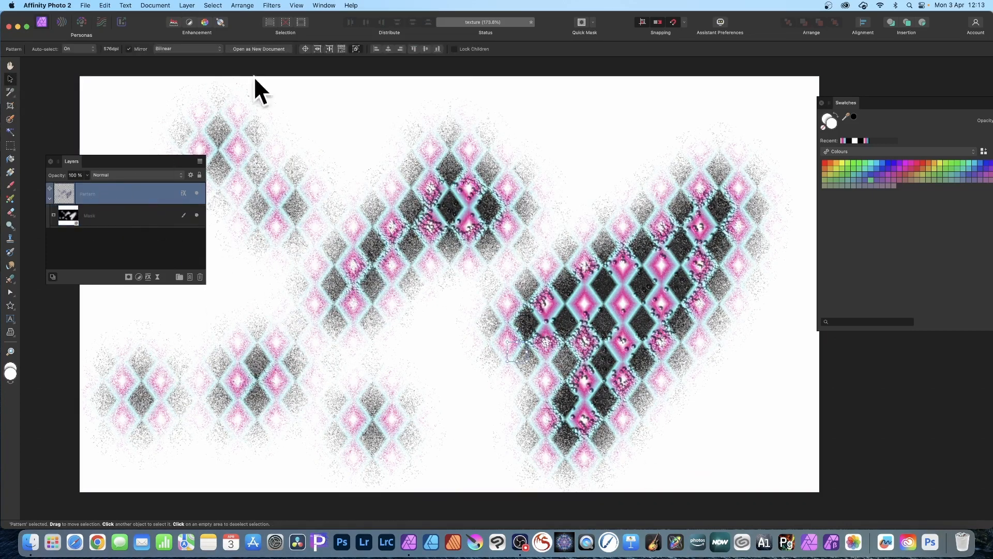
pyautogui.click(267, 4)
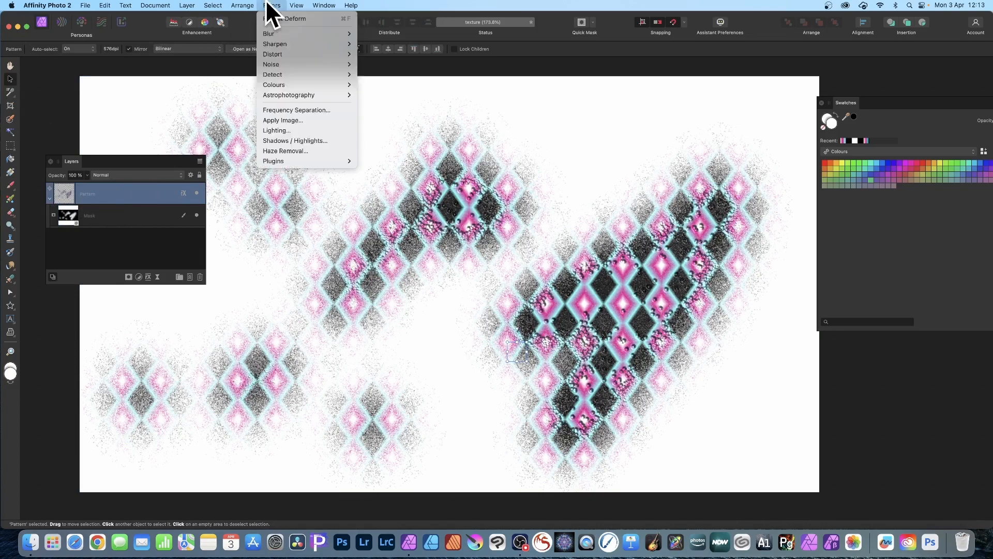
pyautogui.moveTo(276, 54)
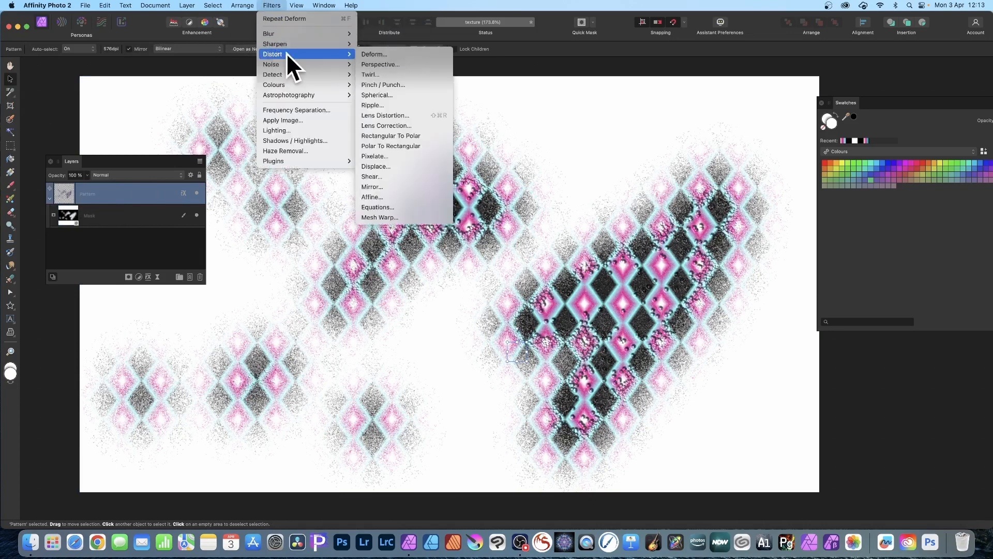
pyautogui.click(370, 53)
pyautogui.moveTo(914, 449); pyautogui.dragTo(514, 221)
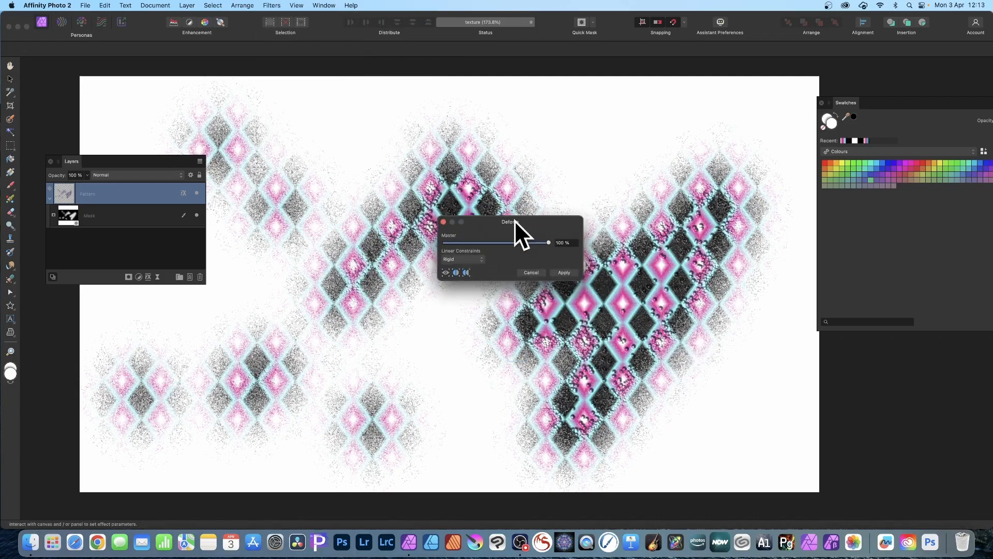
pyautogui.click(328, 223)
pyautogui.click(383, 292)
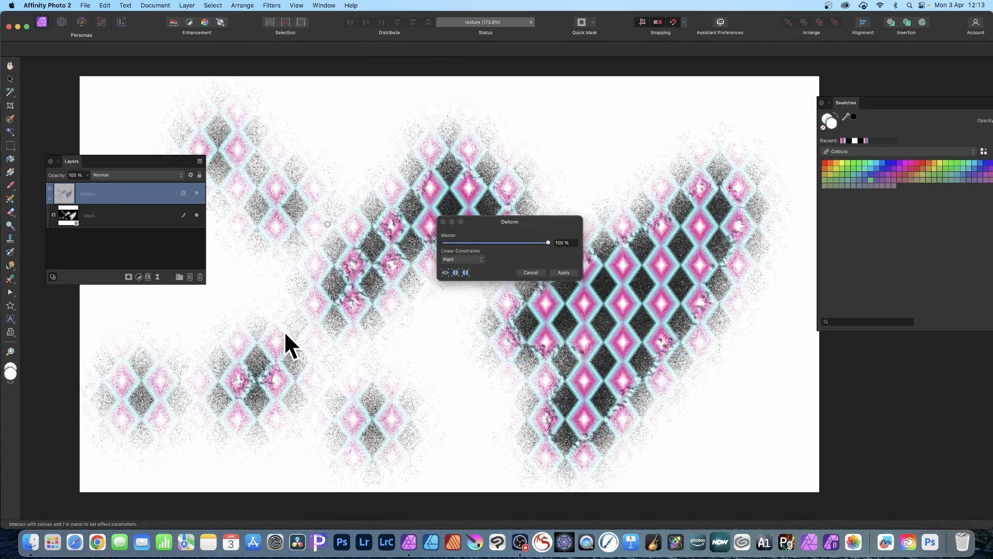
pyautogui.click(284, 332)
pyautogui.click(502, 360)
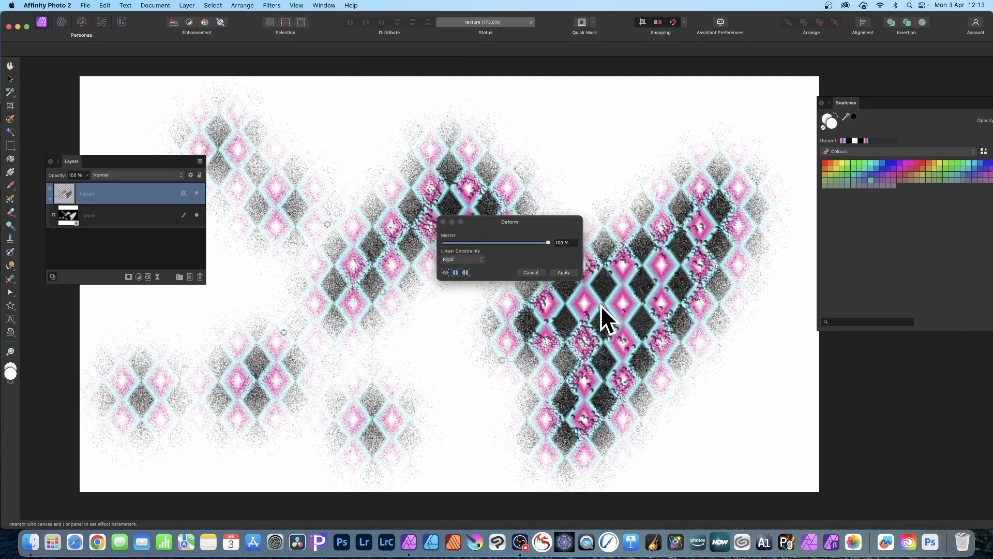
pyautogui.click(601, 306)
pyautogui.moveTo(602, 306); pyautogui.dragTo(380, 151)
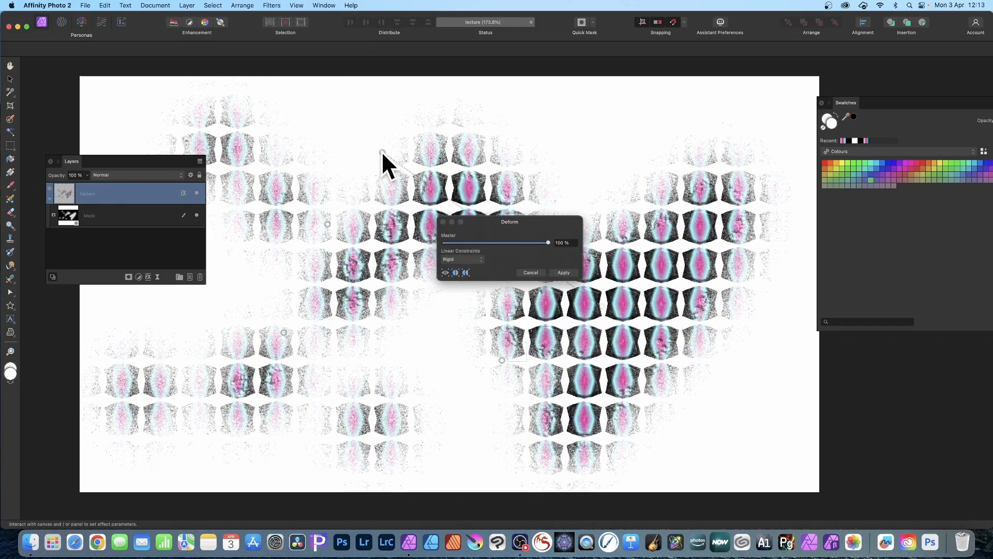
pyautogui.click(532, 273)
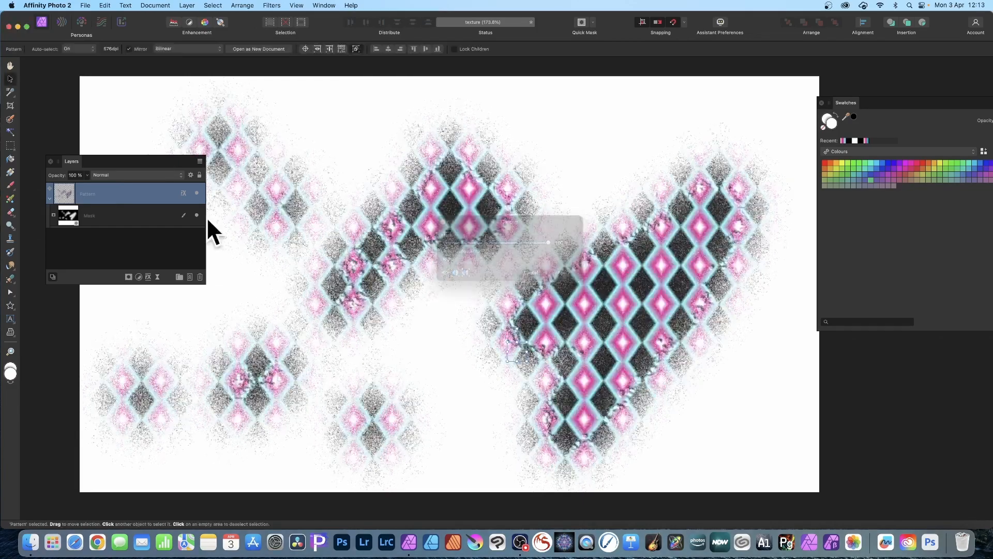
# Step: Start a Deform distortion on the pattern layer's mask, place two pins below the canvas centre and pull the lower one far up-right
pyautogui.click(99, 215)
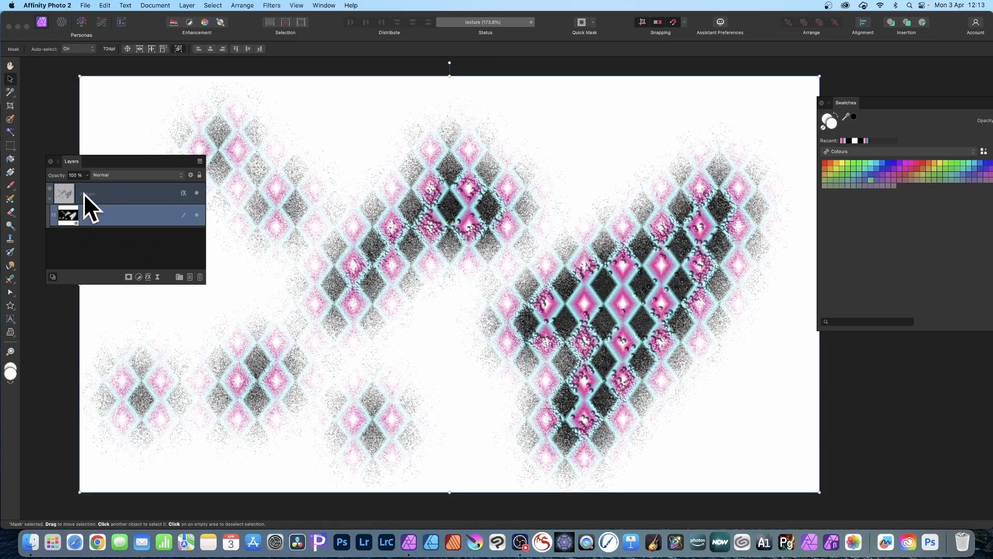
pyautogui.click(90, 206)
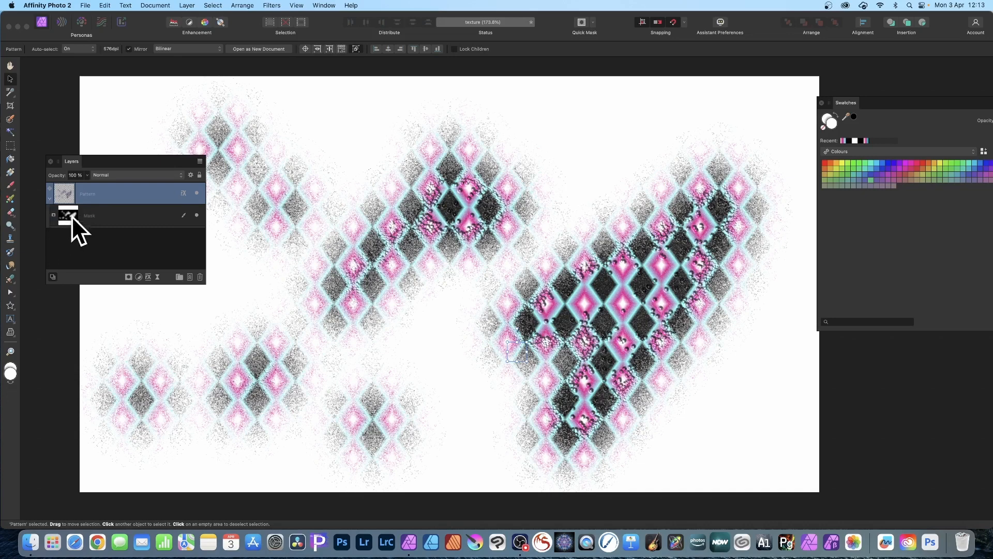
pyautogui.click(103, 219)
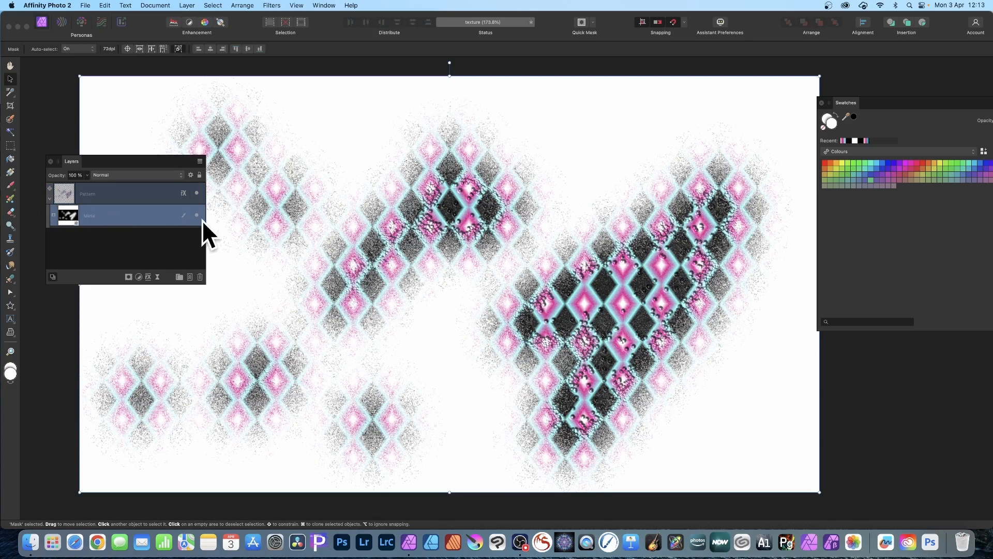
pyautogui.click(272, 5)
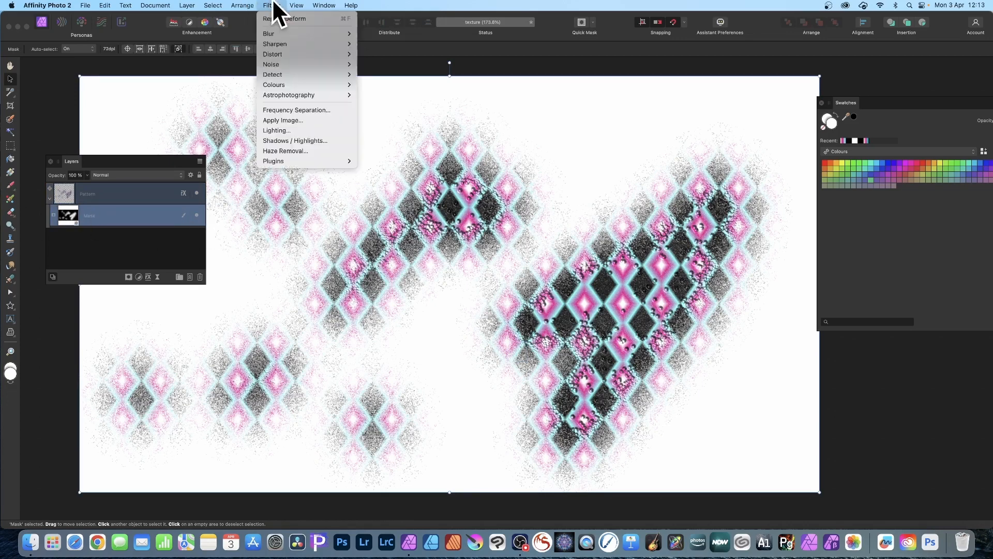
pyautogui.moveTo(276, 54)
pyautogui.click(386, 54)
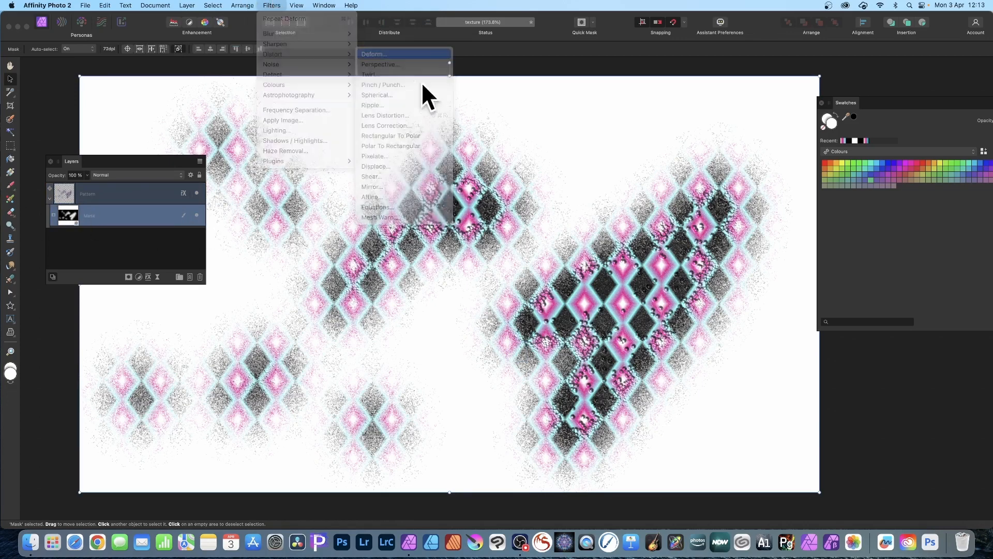
pyautogui.moveTo(923, 451); pyautogui.dragTo(489, 219)
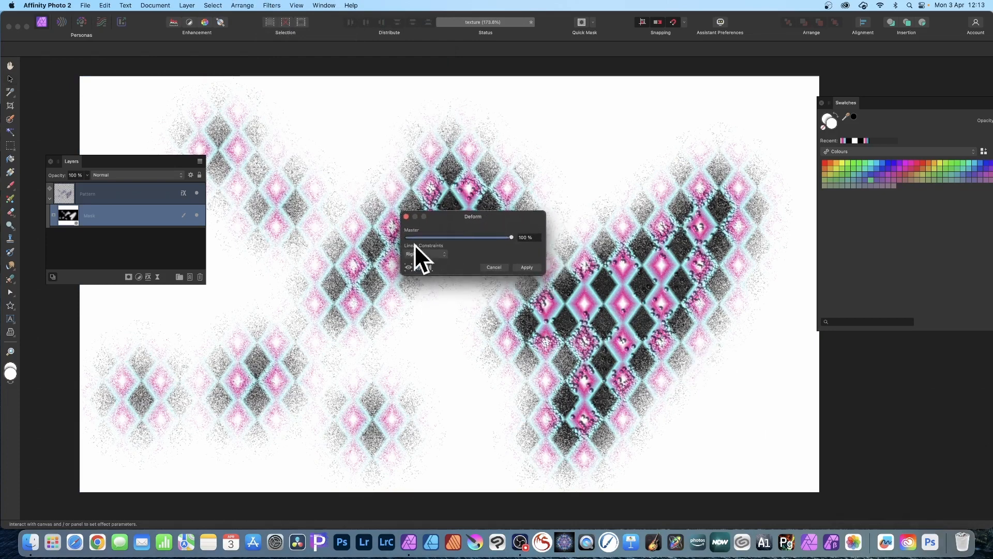
pyautogui.click(583, 272)
pyautogui.click(484, 410)
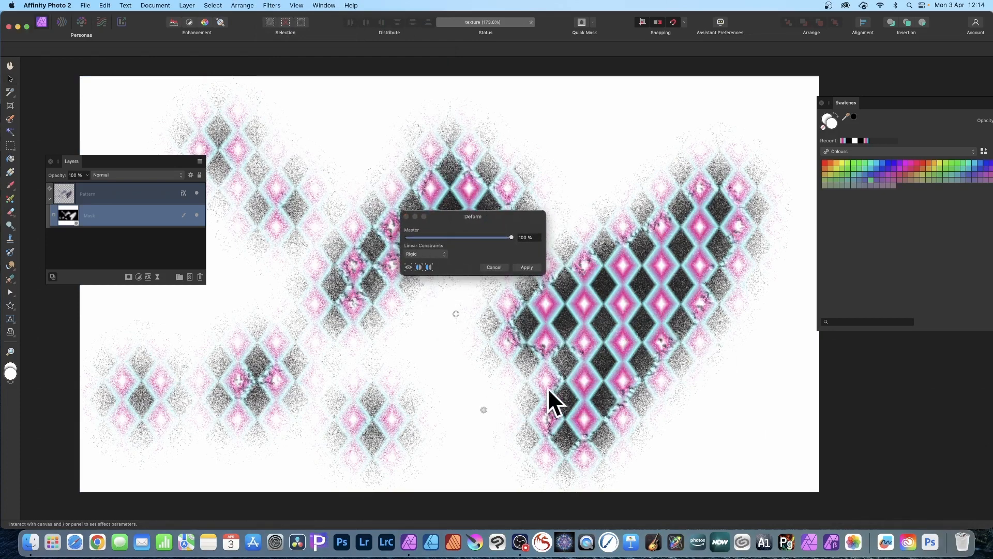
pyautogui.moveTo(483, 407); pyautogui.dragTo(765, 184)
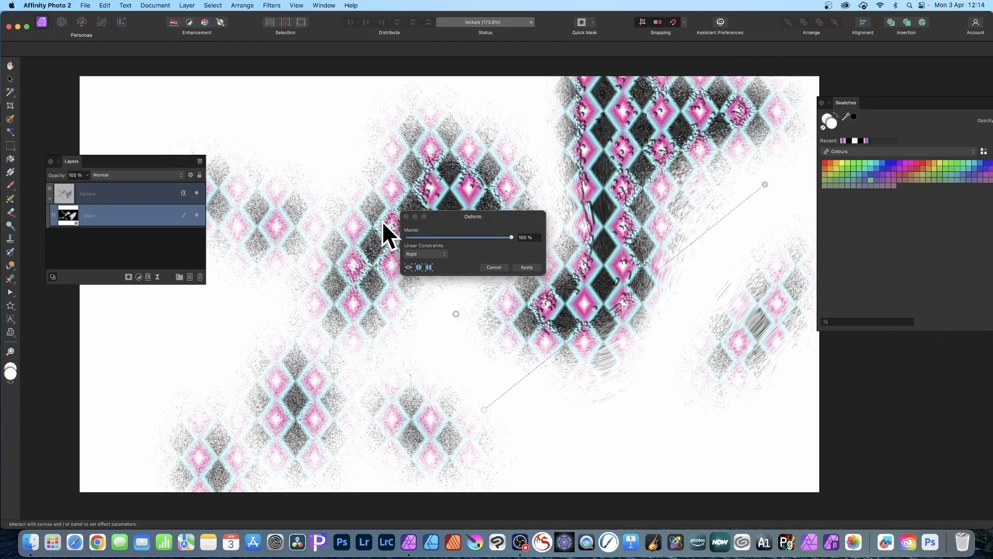
# Step: Pull two more mask areas outwards, one past the canvas's upper-left corner and one down-left, and apply the Deform filter
pyautogui.moveTo(319, 196); pyautogui.dragTo(103, 65)
pyautogui.click(314, 292)
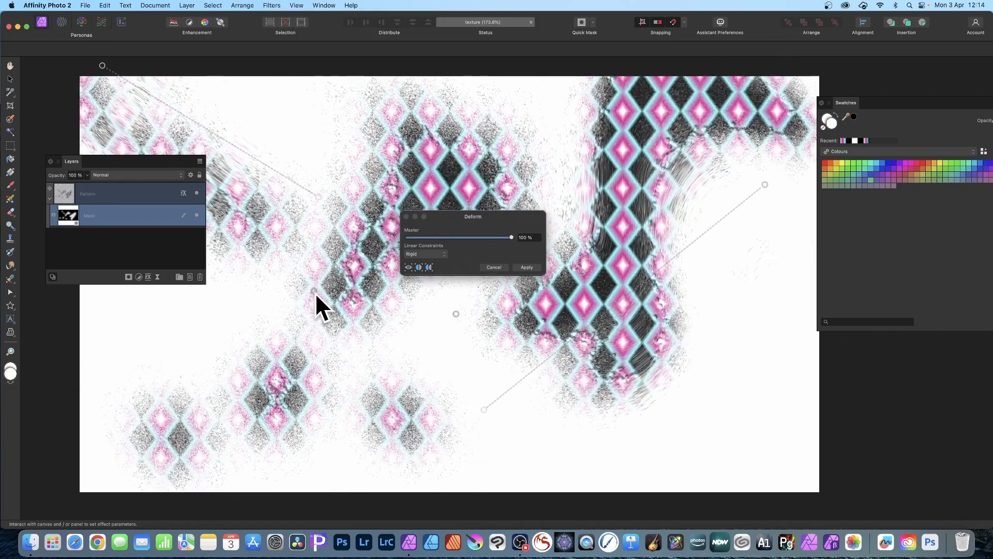
pyautogui.moveTo(315, 292); pyautogui.dragTo(216, 397)
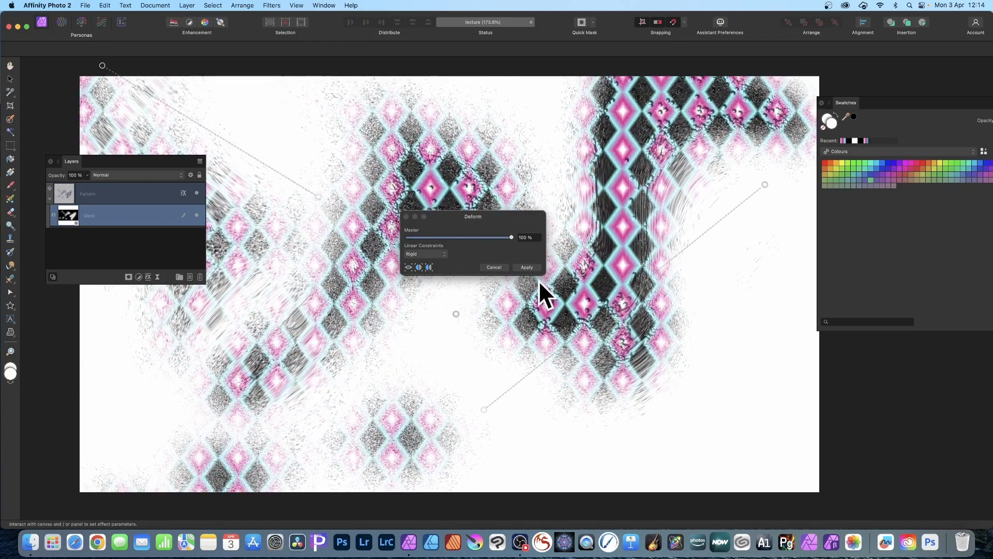
pyautogui.click(525, 267)
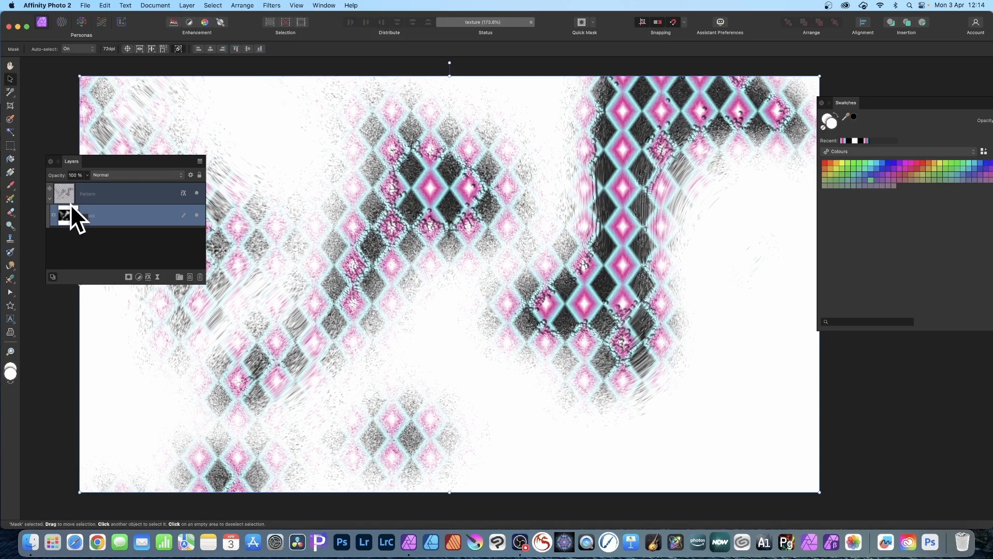
# Step: Duplicate the masked pattern layer twice
pyautogui.click(64, 191)
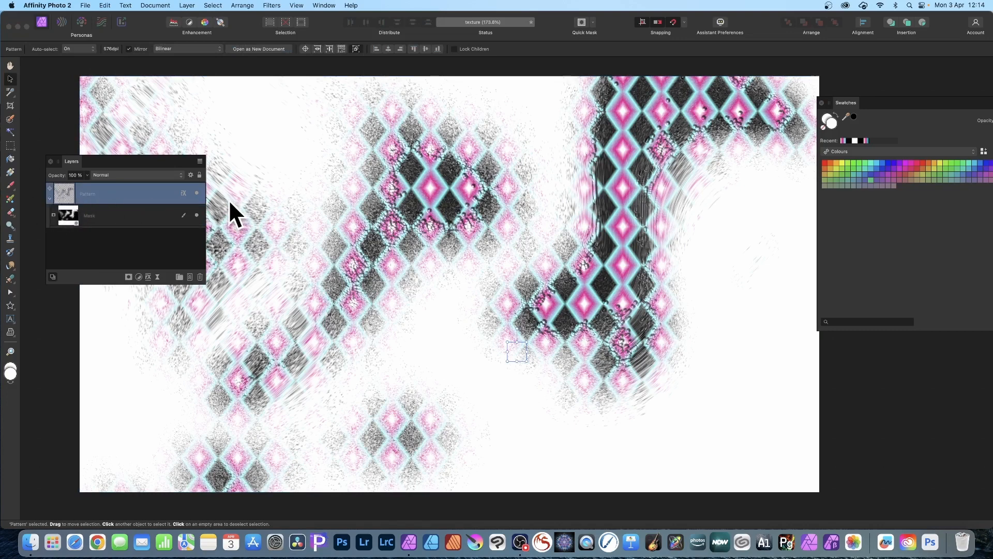
pyautogui.click(187, 5)
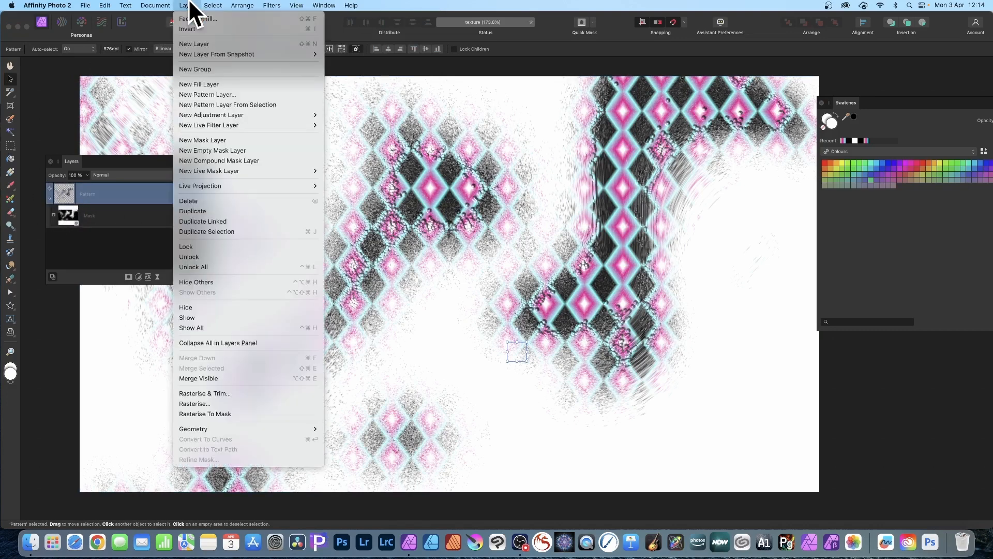
pyautogui.click(210, 210)
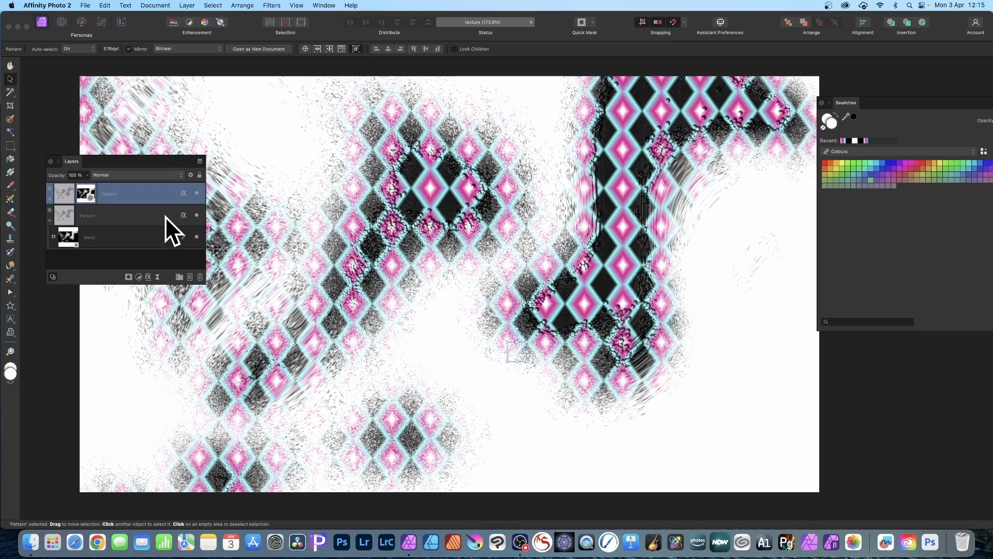
pyautogui.click(191, 6)
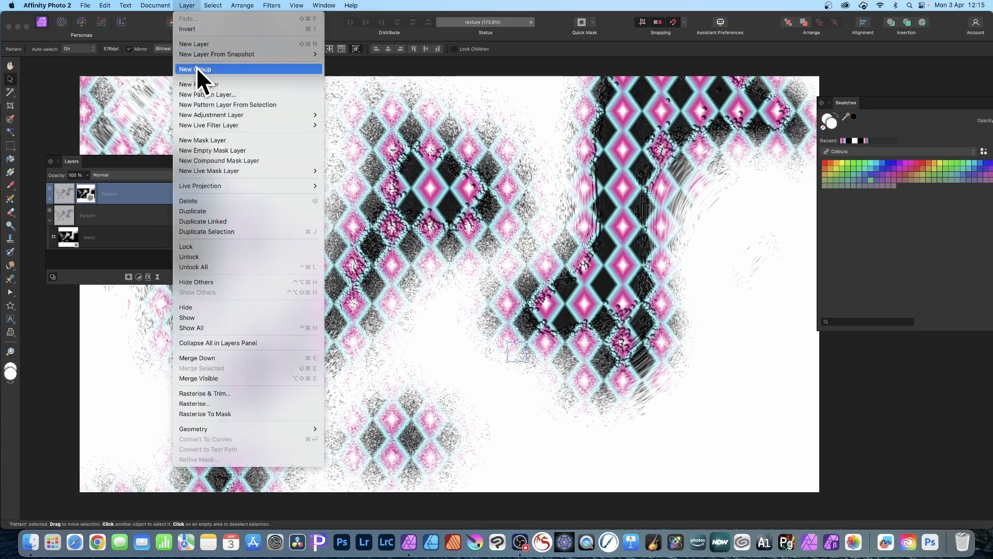
pyautogui.click(203, 208)
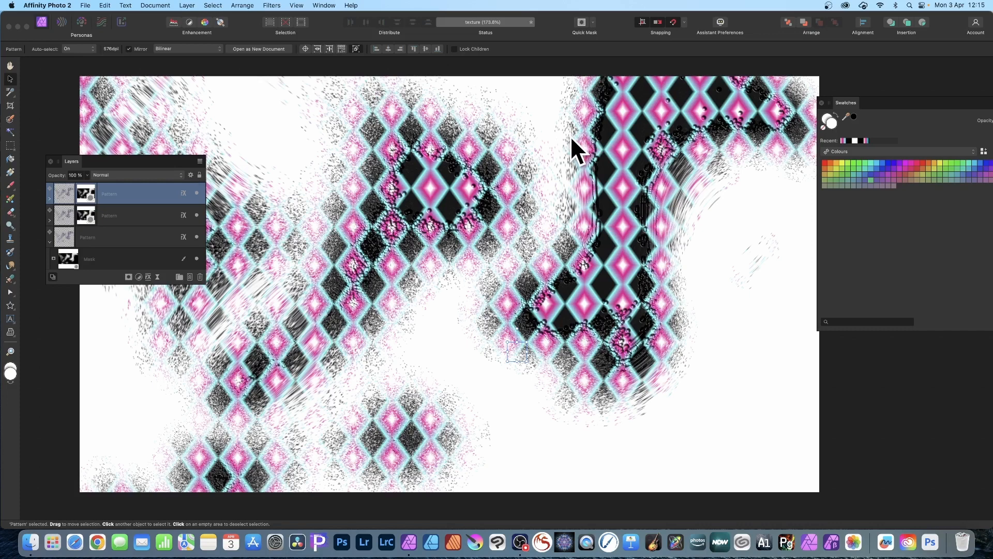
# Step: Expand the topmost pattern copy and enlarge and rotate its base tile so its diamonds overlap the smaller ones beneath
pyautogui.click(50, 199)
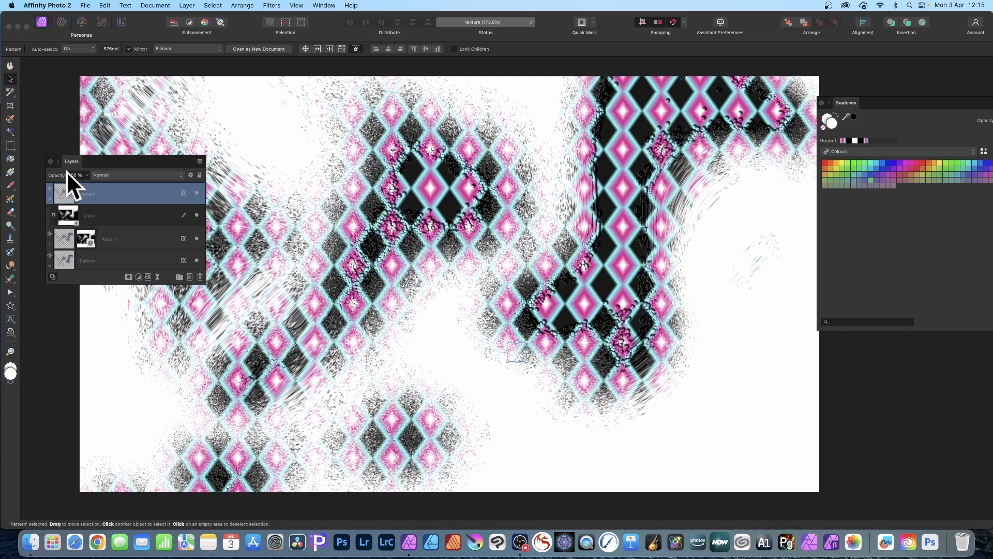
pyautogui.click(9, 77)
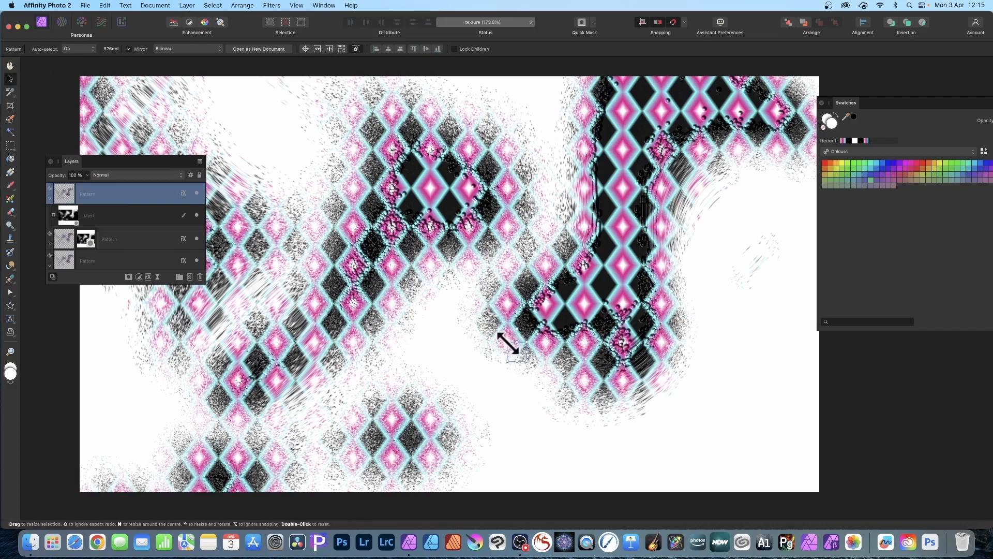
pyautogui.moveTo(509, 343); pyautogui.dragTo(545, 336)
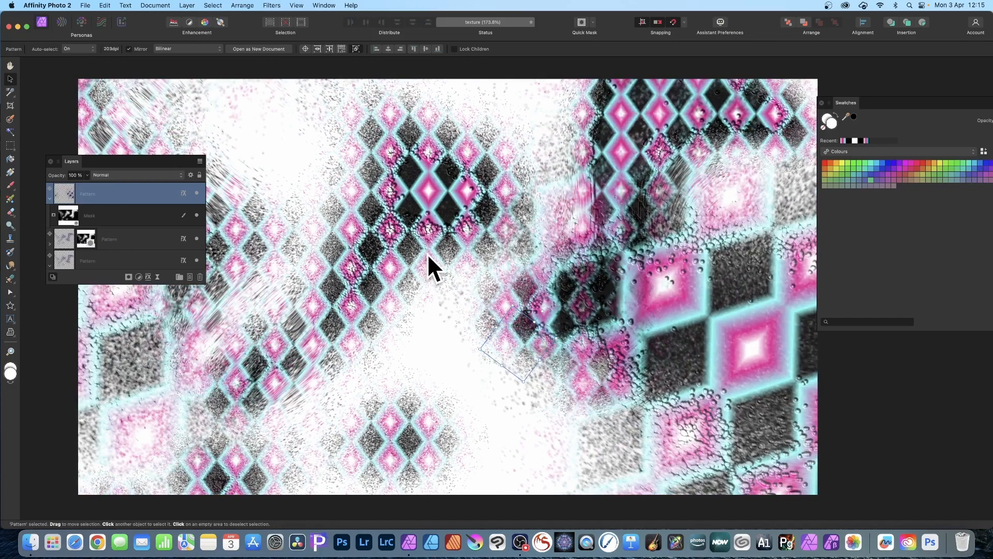
# Step: Shift the topmost pattern's base tile slightly so its large diamonds move up and to the left over the smaller ones
pyautogui.moveTo(428, 256); pyautogui.dragTo(526, 318)
pyautogui.scroll(-1, 760, 130)
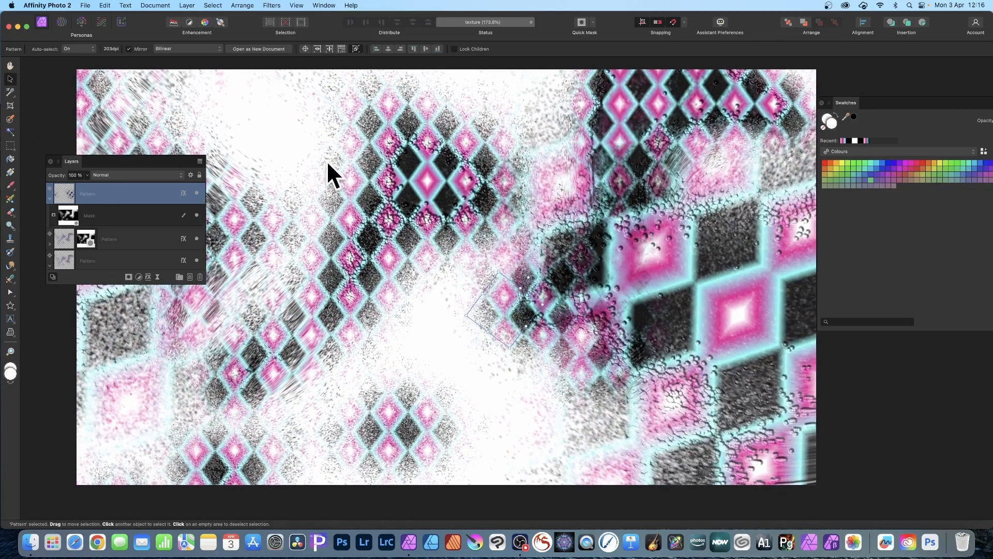
# Step: Stretch the middle pattern copy's base tile into a long, narrow diagonal strip and rotate it to a shallower angle for streaks
pyautogui.click(64, 238)
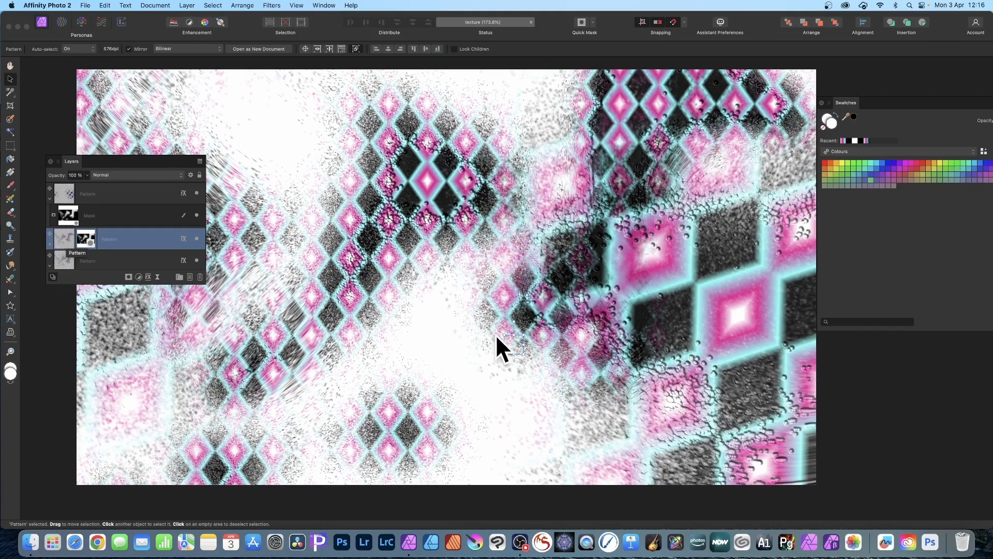
pyautogui.moveTo(506, 335); pyautogui.dragTo(389, 411)
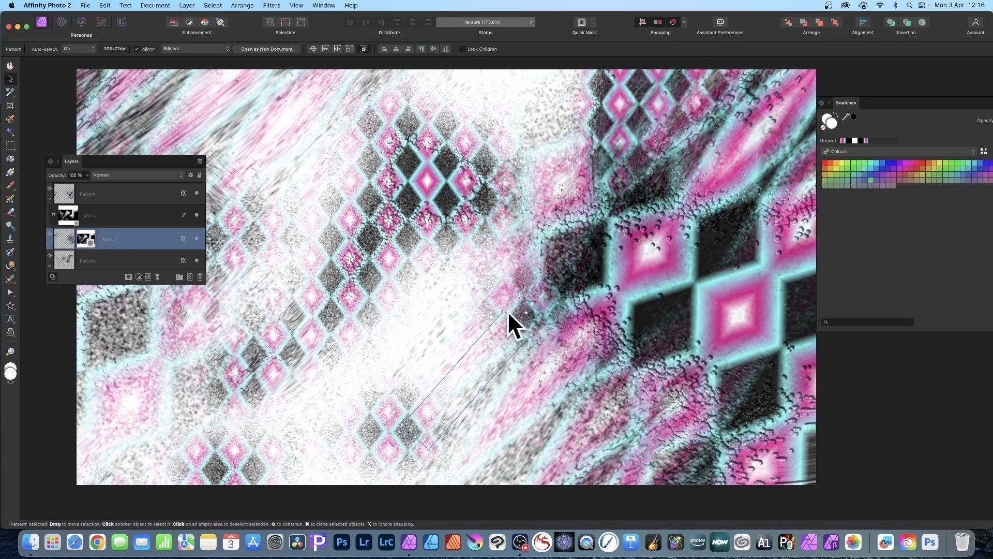
pyautogui.moveTo(516, 321); pyautogui.dragTo(574, 311)
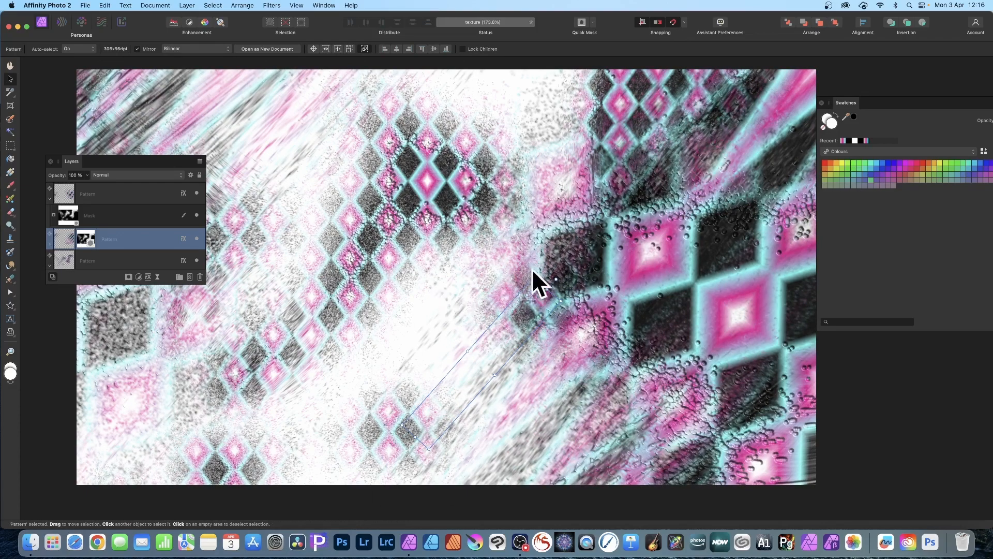
pyautogui.moveTo(559, 282); pyautogui.dragTo(581, 295)
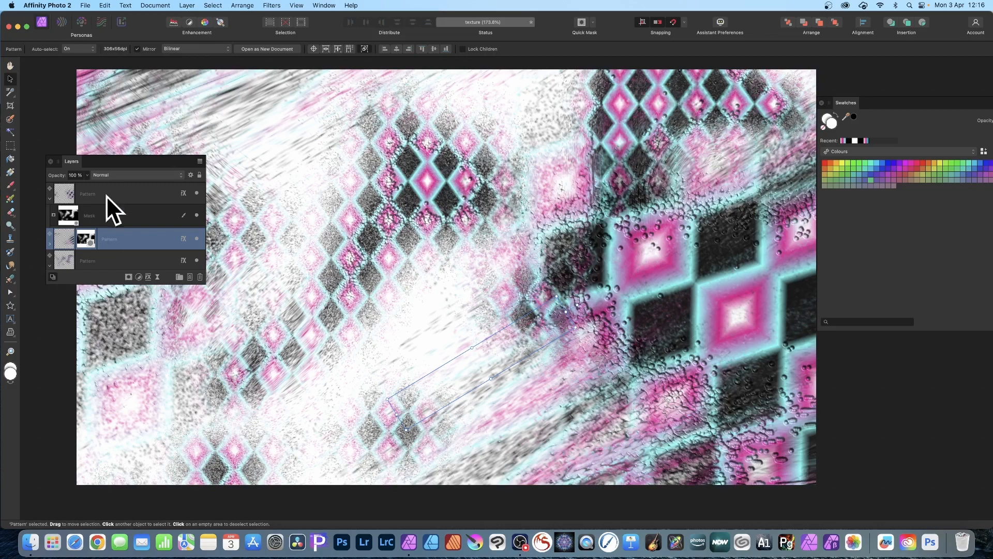
# Step: Merge the topmost pattern layer down twice so that only the bottom pattern layer with its mask is left
pyautogui.click(69, 193)
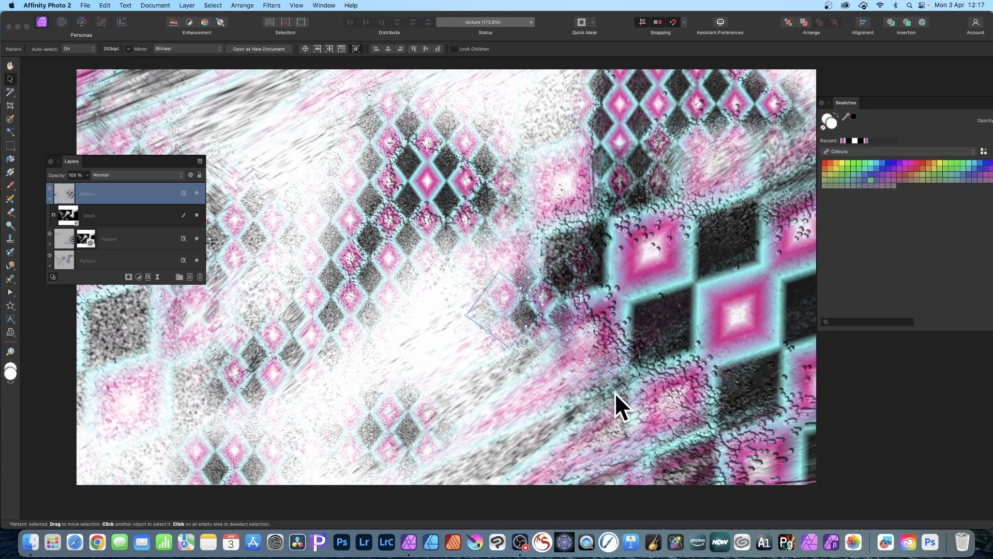
pyautogui.click(192, 5)
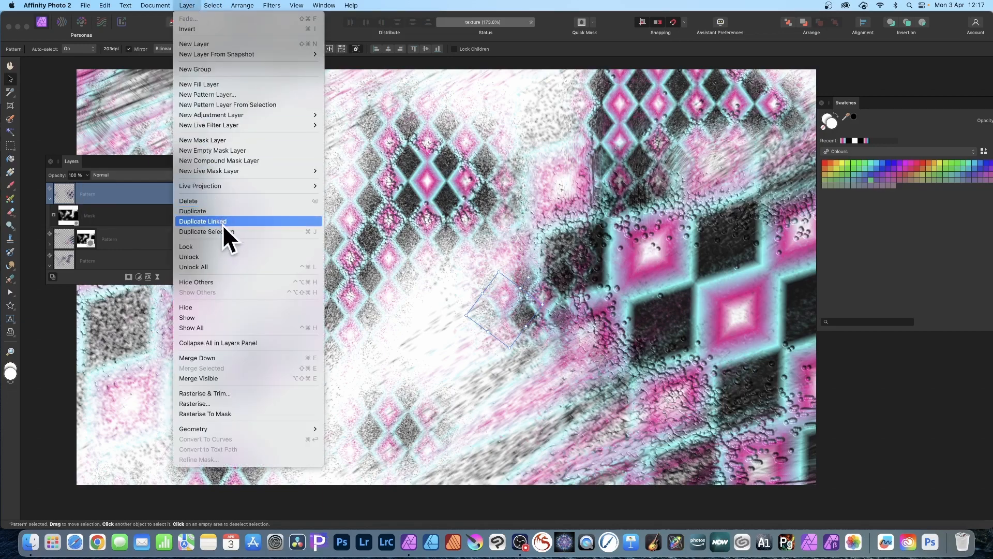
pyautogui.click(216, 356)
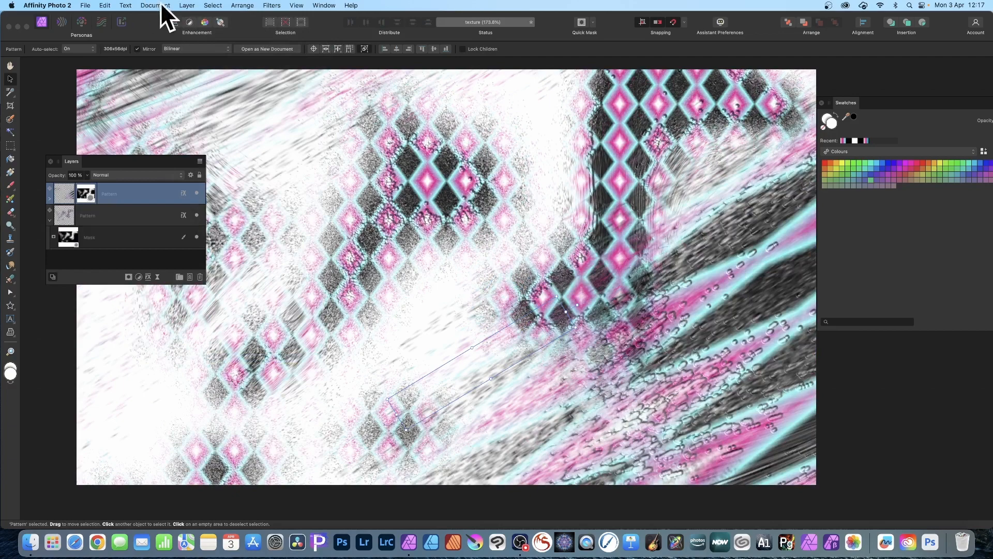
pyautogui.click(190, 5)
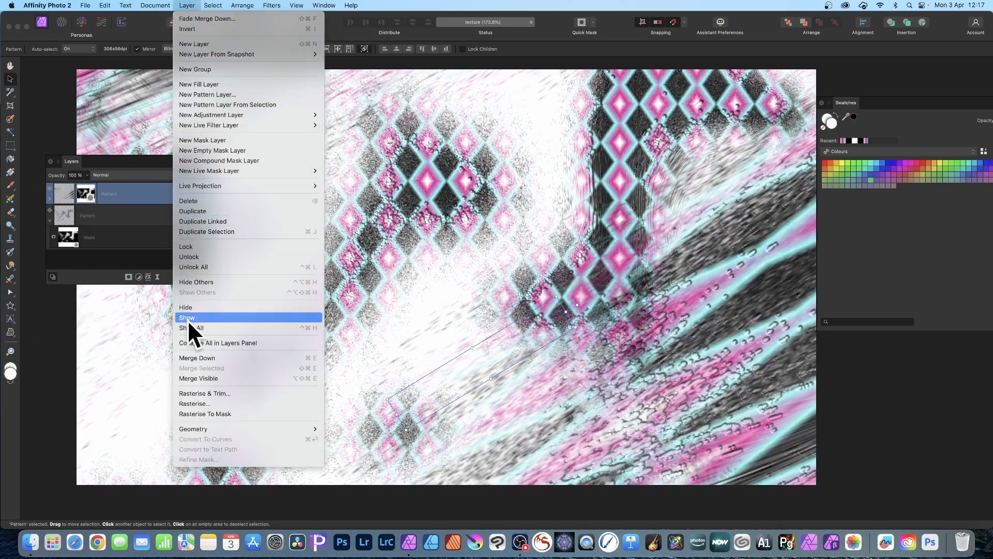
pyautogui.click(188, 354)
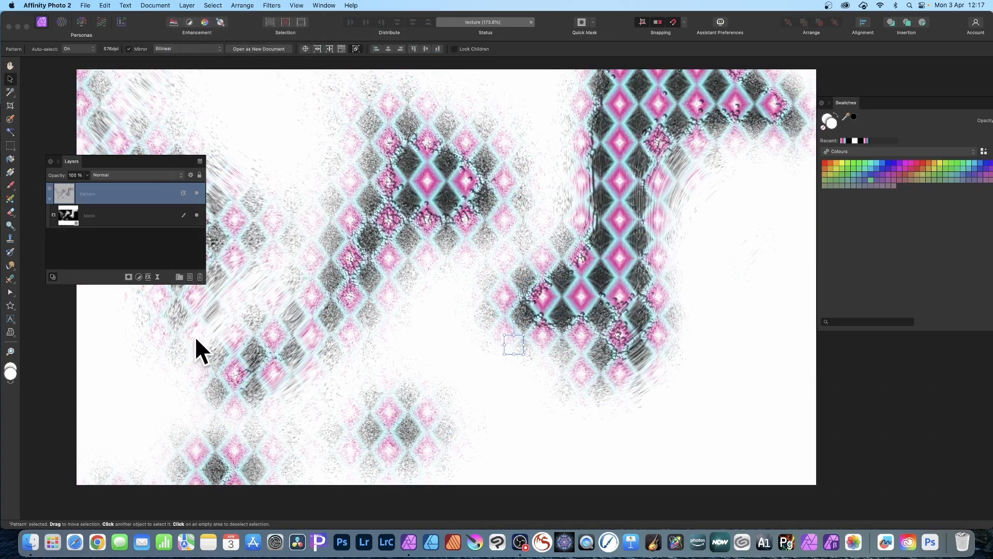
pyautogui.click(192, 6)
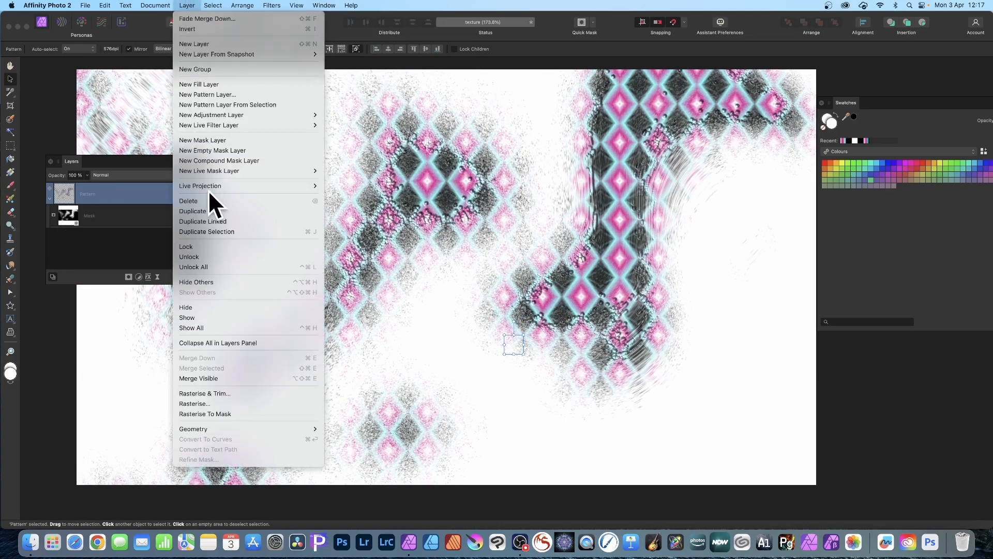
pyautogui.click(223, 379)
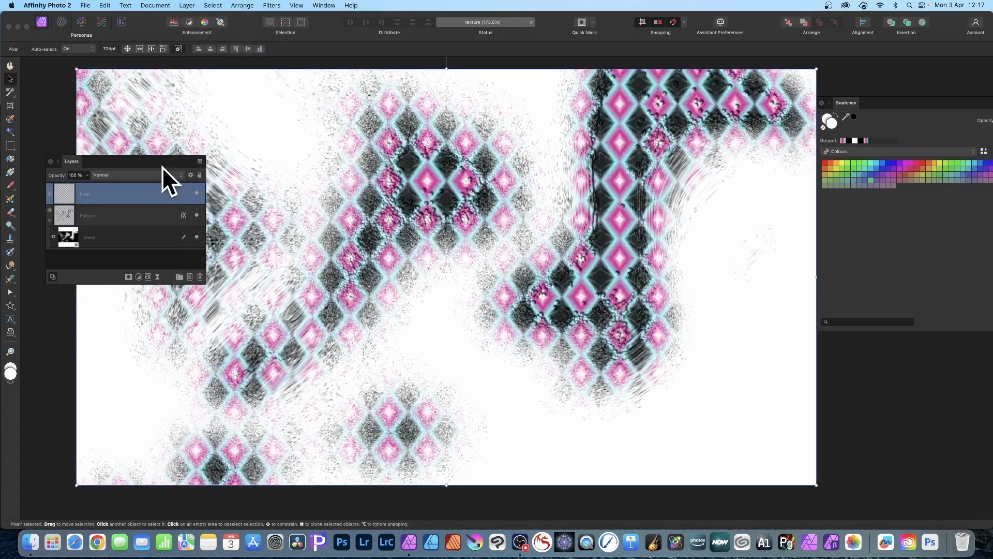
pyautogui.press('super+z')
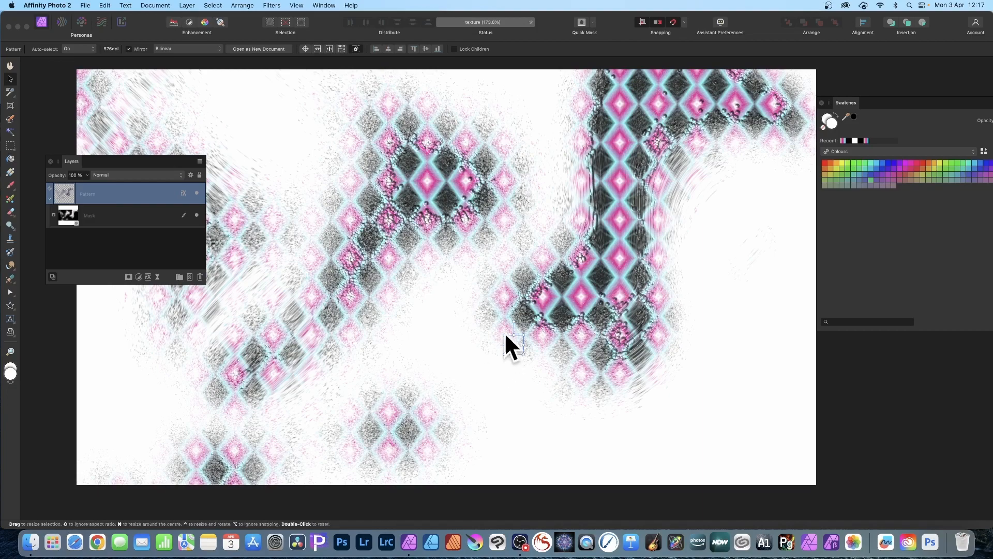
# Step: Slightly enlarge the remaining pattern's base tile and rasterise the layer without preserving its layer FX
pyautogui.moveTo(506, 336); pyautogui.dragTo(482, 339)
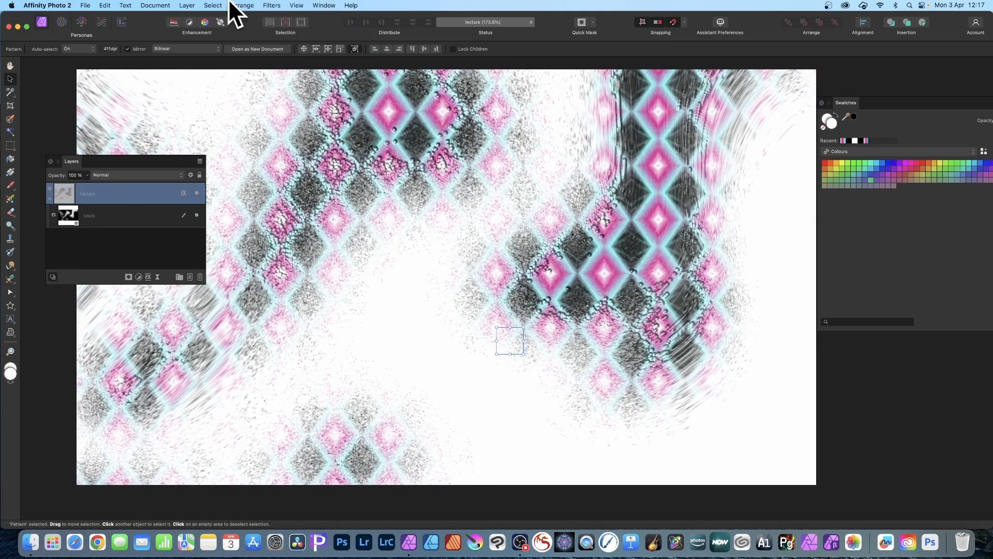
pyautogui.click(188, 5)
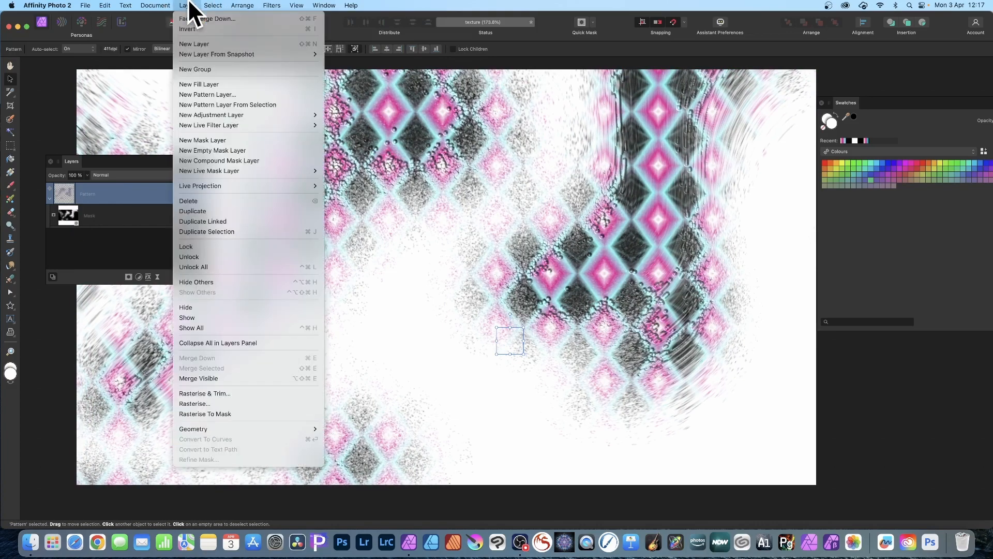
pyautogui.click(198, 404)
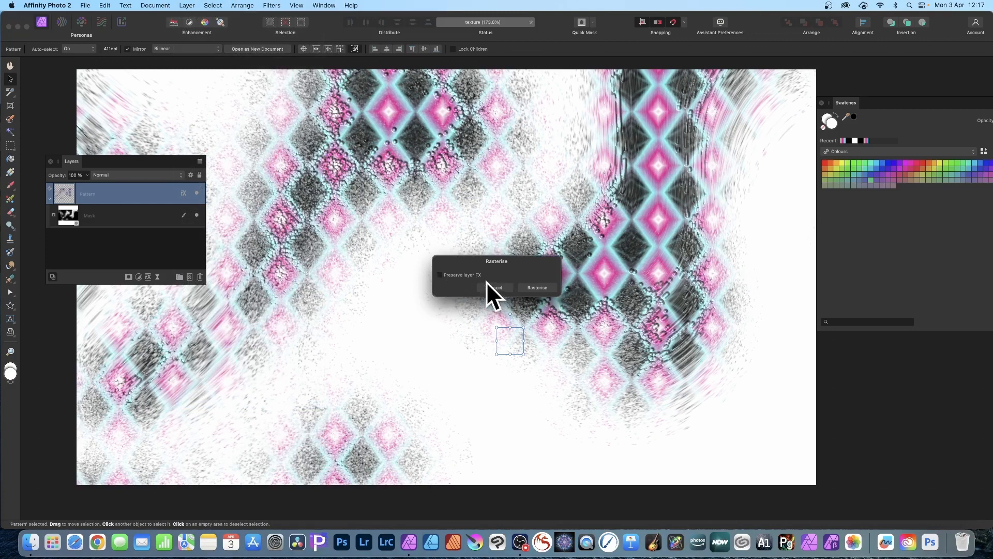
pyautogui.click(538, 288)
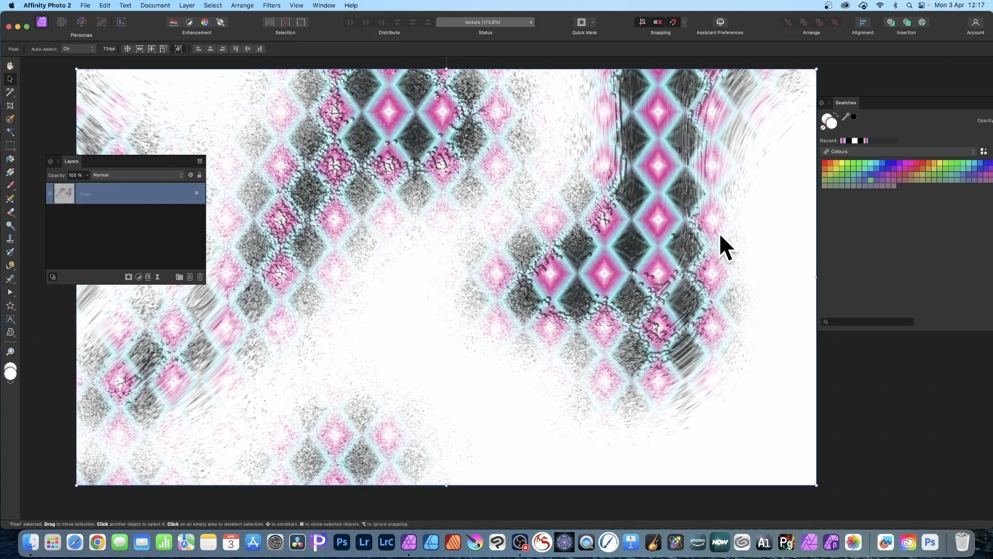
pyautogui.click(278, 2)
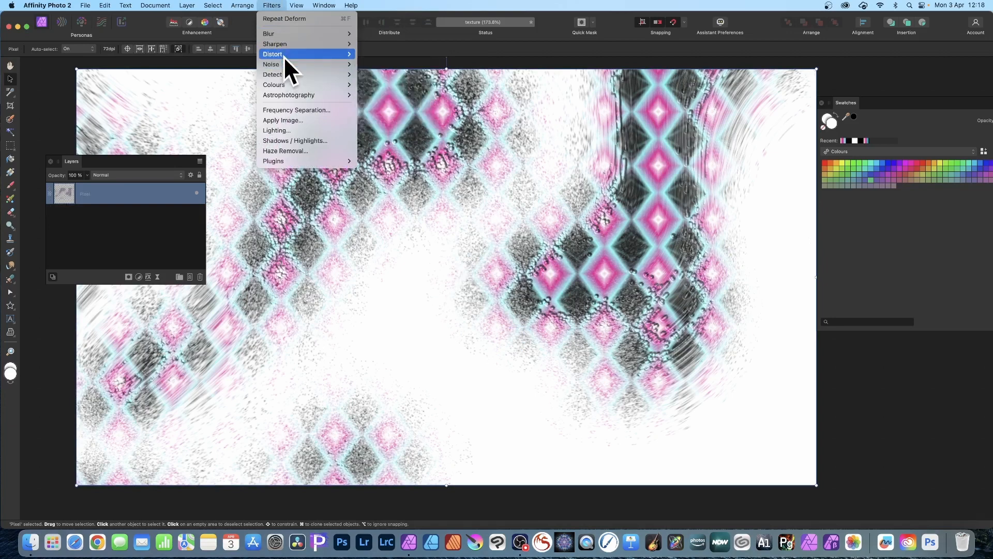
pyautogui.moveTo(284, 56)
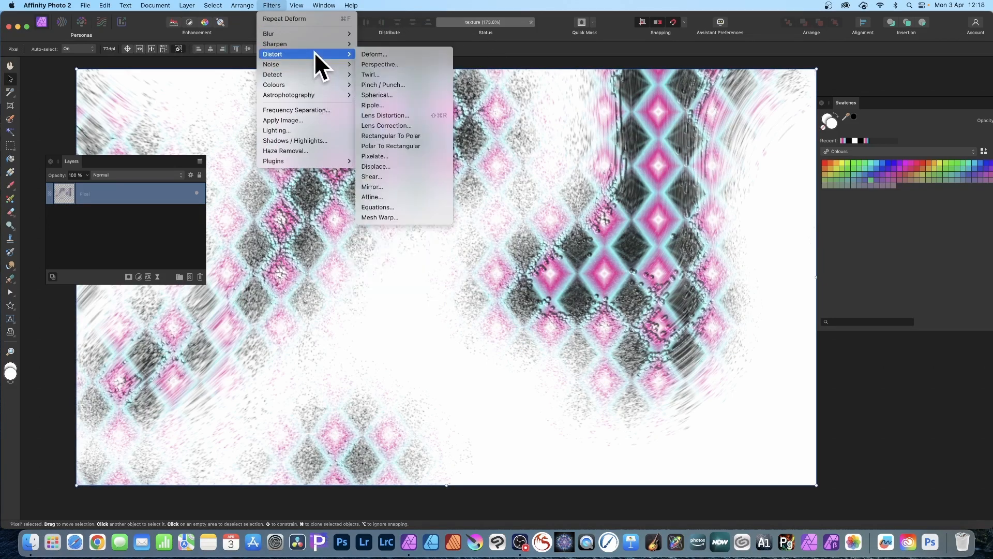
pyautogui.click(685, 98)
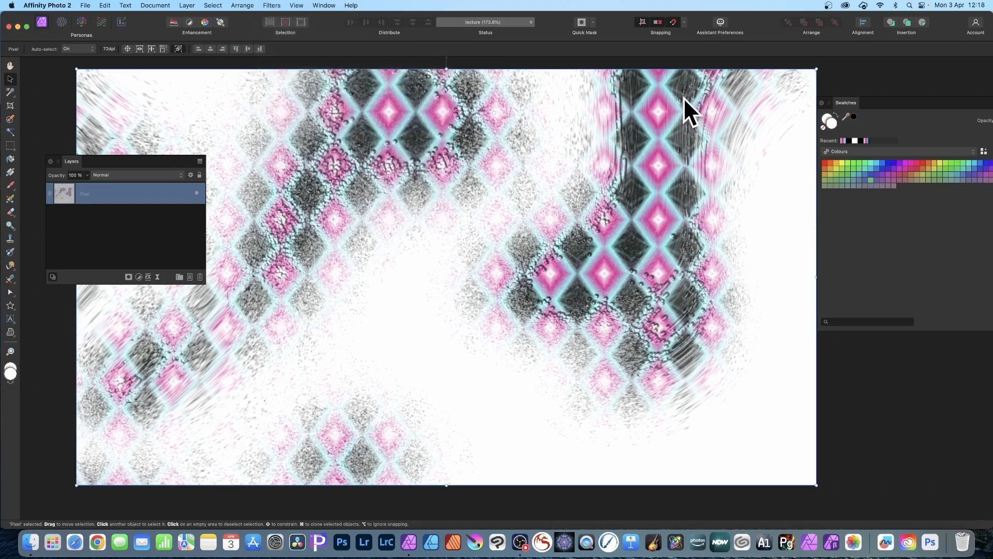